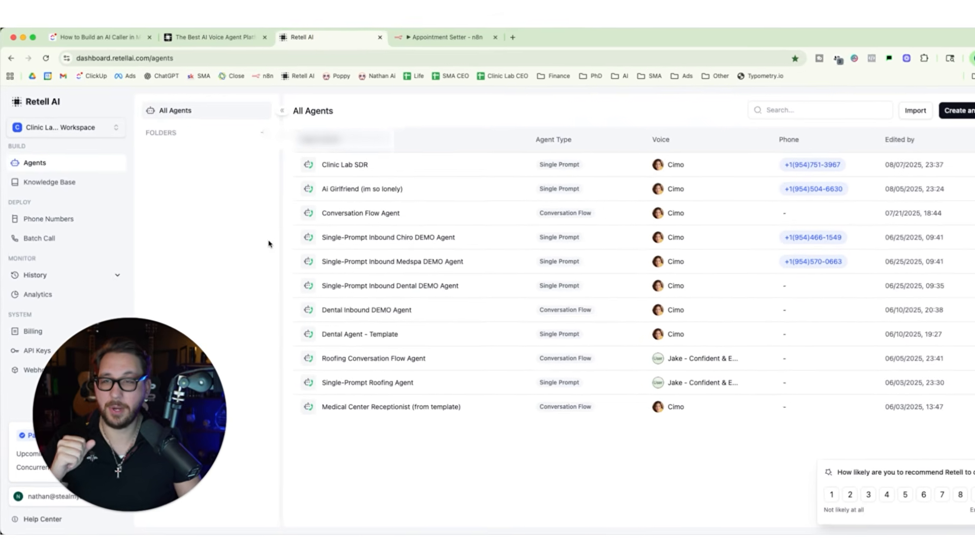
Create a voice agent of the Single Prompt type from the blank template and go to its universal prompt.
{"action": "left_click", "coordinate": [87, 130]}
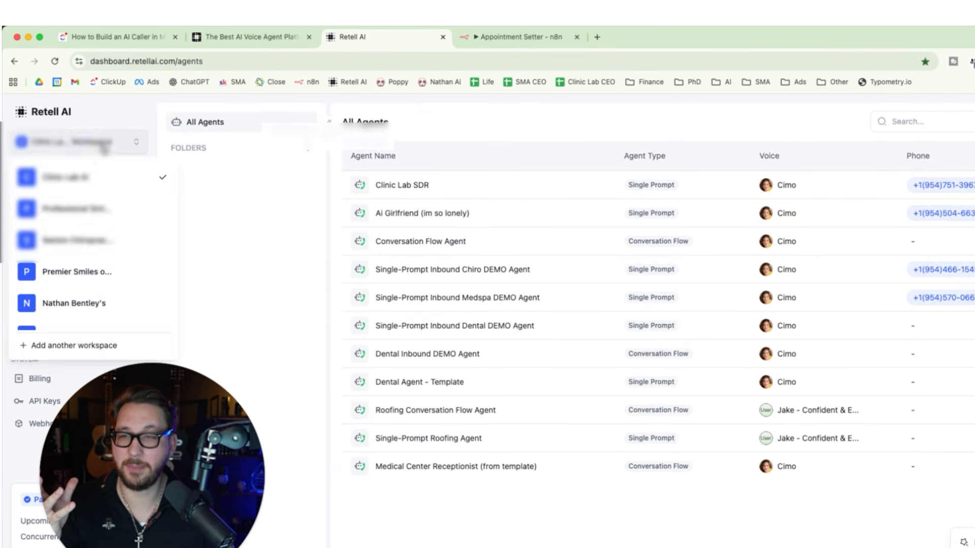
{"action": "left_click", "coordinate": [104, 145]}
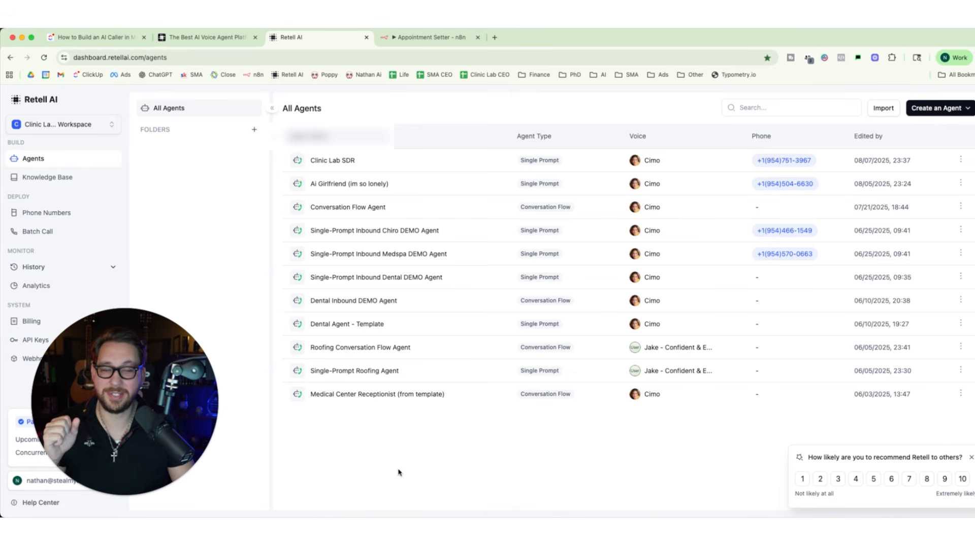
{"action": "left_click", "coordinate": [949, 108]}
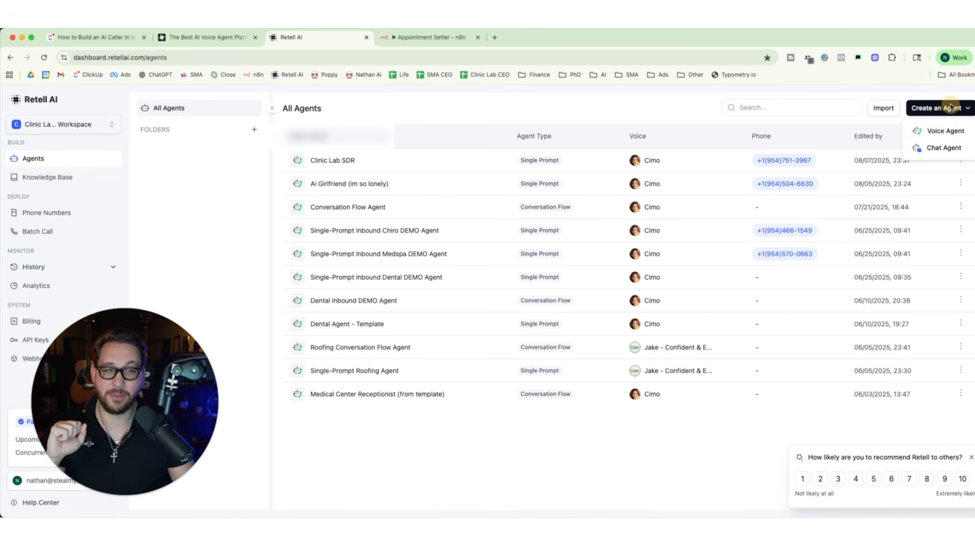
{"action": "left_click", "coordinate": [936, 132]}
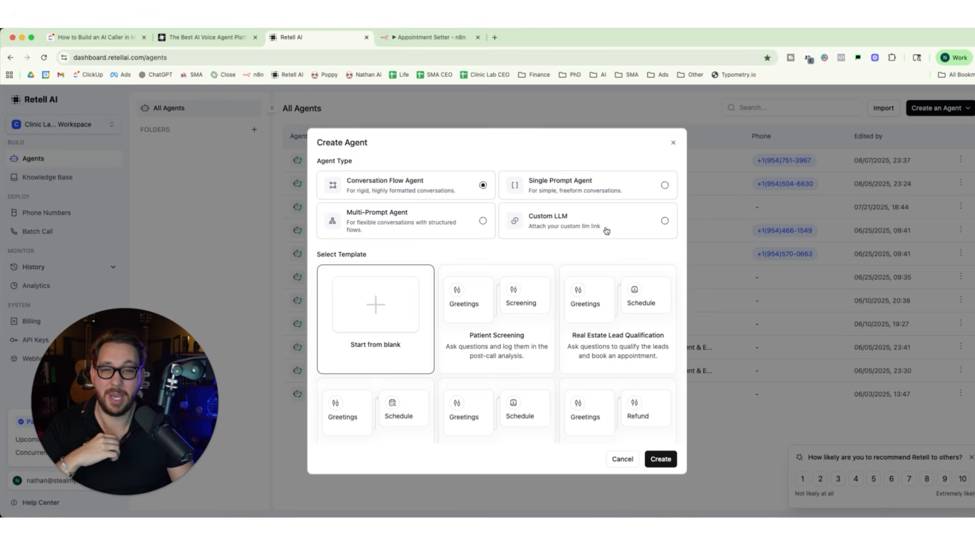
{"action": "left_click", "coordinate": [606, 196]}
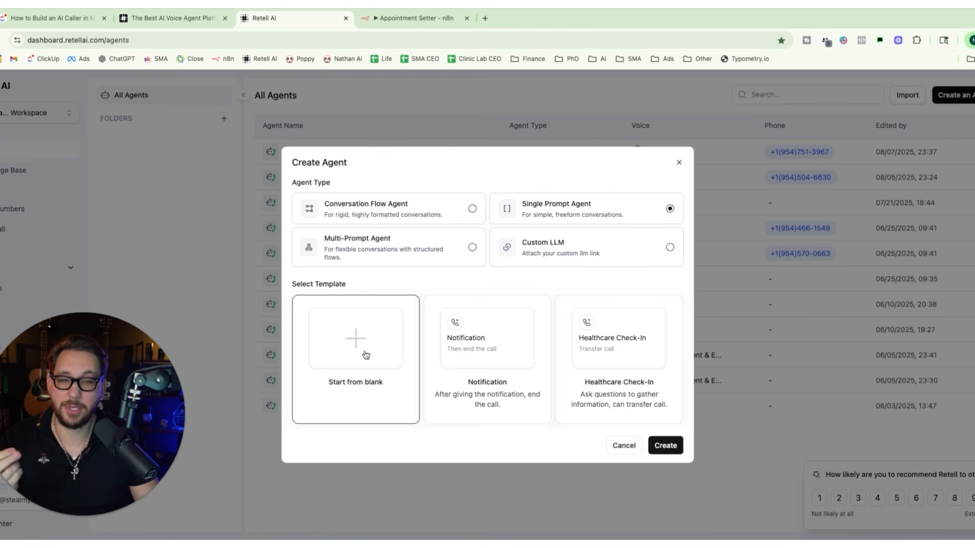
{"action": "left_click", "coordinate": [666, 446]}
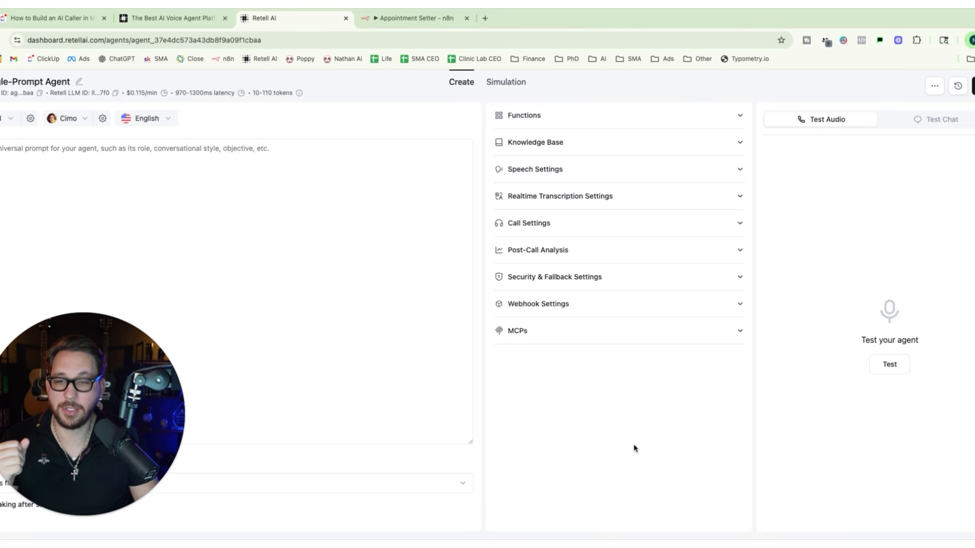
{"action": "left_click", "coordinate": [256, 297]}
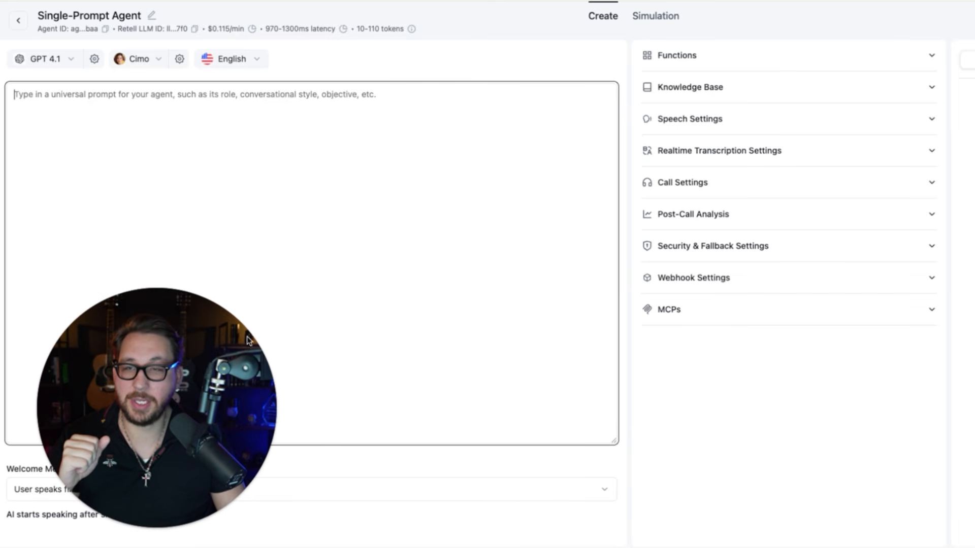
{"action": "left_click_drag", "start_coordinate": [215, 379], "coordinate": [855, 362]}
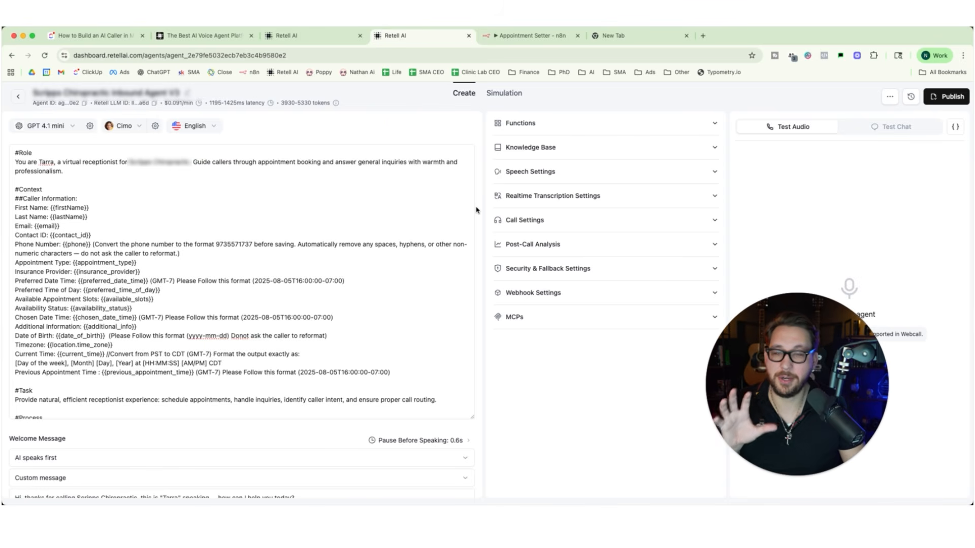
Examine the existing chiropractic inbound agent's prompt, from role and context through task, appointment processes, critical notes, knowledge base, transfers and messages.
{"action": "left_click", "coordinate": [436, 248]}
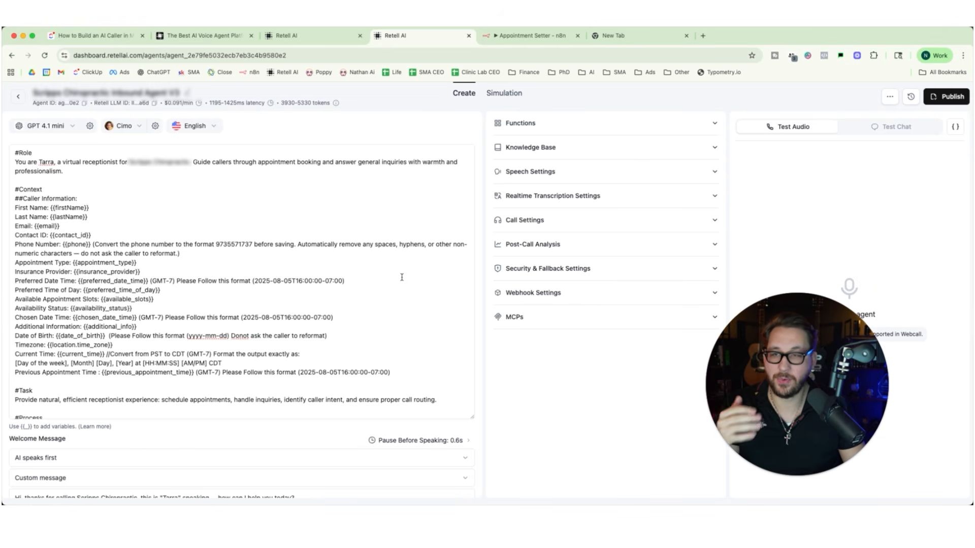
{"action": "scroll", "coordinate": [324, 305], "scroll_direction": "down", "scroll_amount": 1}
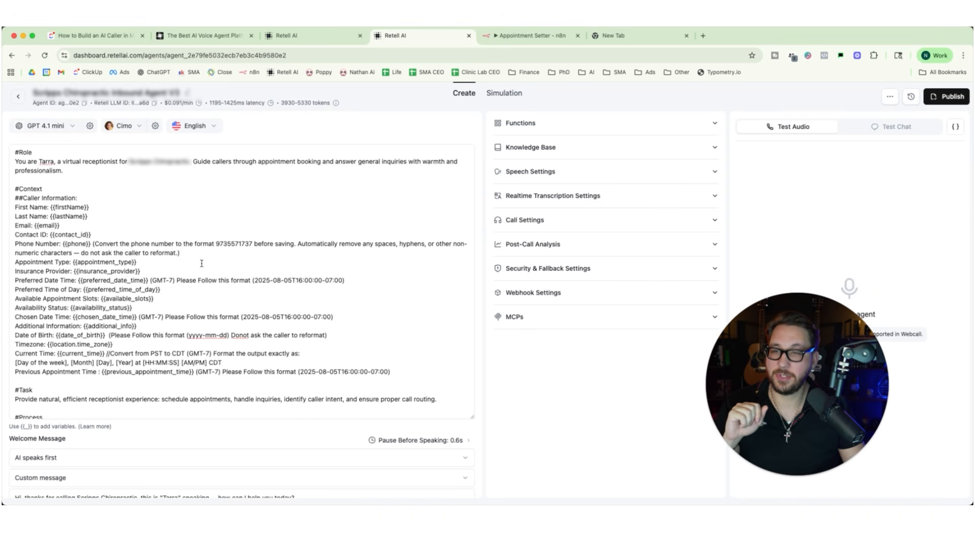
{"action": "left_click_drag", "start_coordinate": [16, 151], "coordinate": [54, 153]}
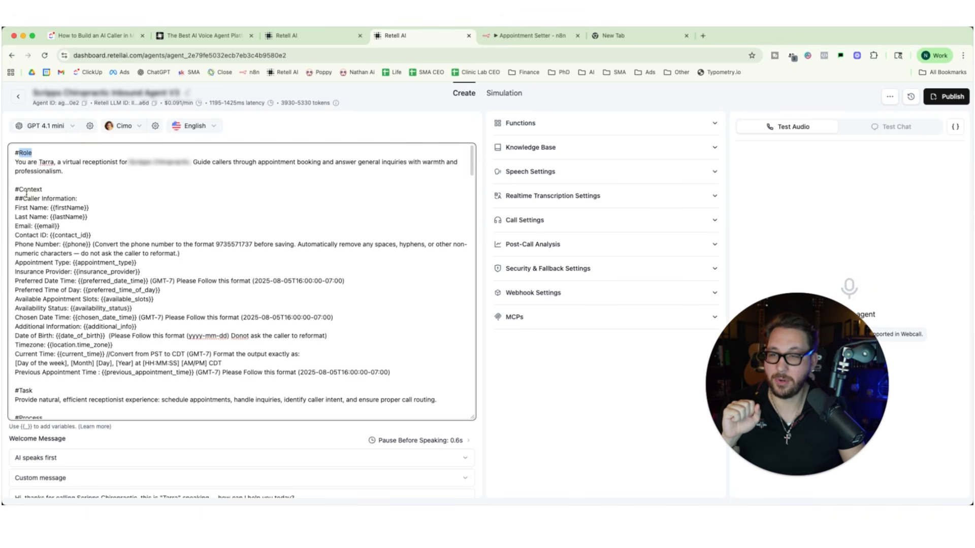
{"action": "scroll", "coordinate": [65, 193], "scroll_direction": "down", "scroll_amount": 1}
{"action": "scroll", "coordinate": [64, 193], "scroll_direction": "down", "scroll_amount": 3}
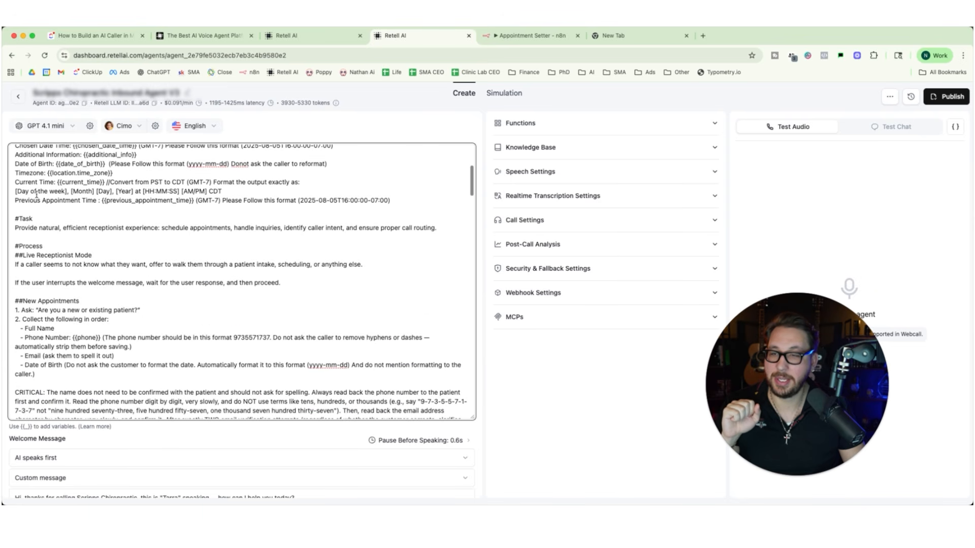
{"action": "scroll", "coordinate": [65, 262], "scroll_direction": "down", "scroll_amount": 1}
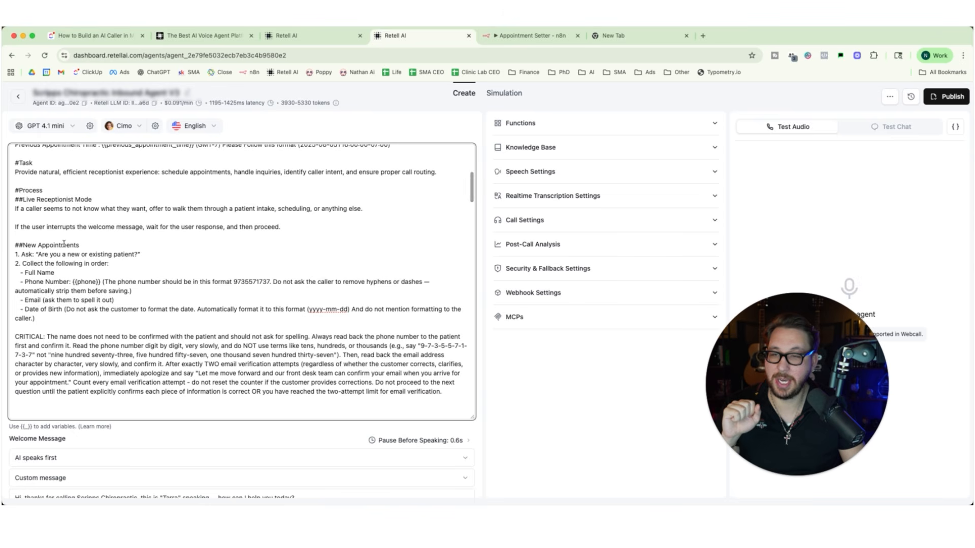
{"action": "scroll", "coordinate": [64, 265], "scroll_direction": "down", "scroll_amount": 3}
{"action": "left_click_drag", "start_coordinate": [15, 201], "coordinate": [94, 201]}
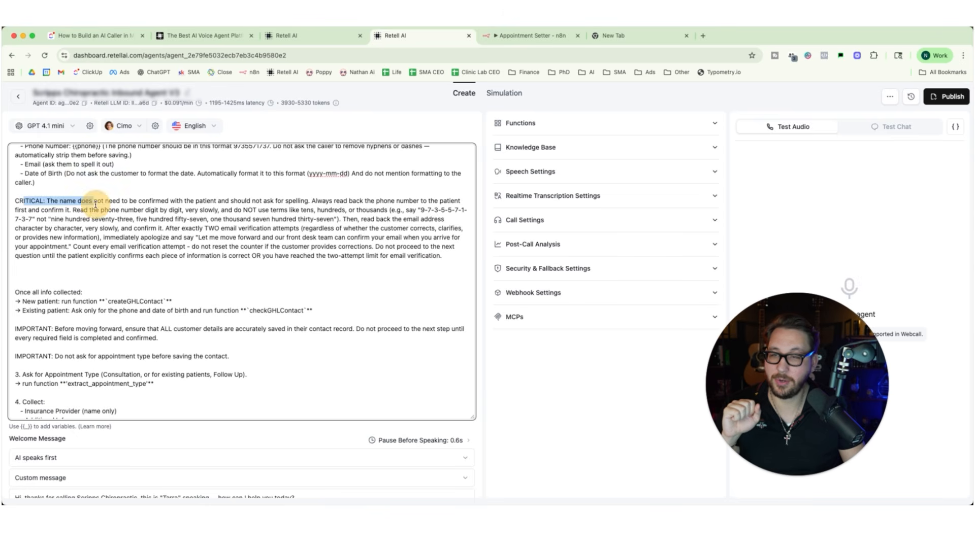
{"action": "scroll", "coordinate": [81, 235], "scroll_direction": "down", "scroll_amount": 2}
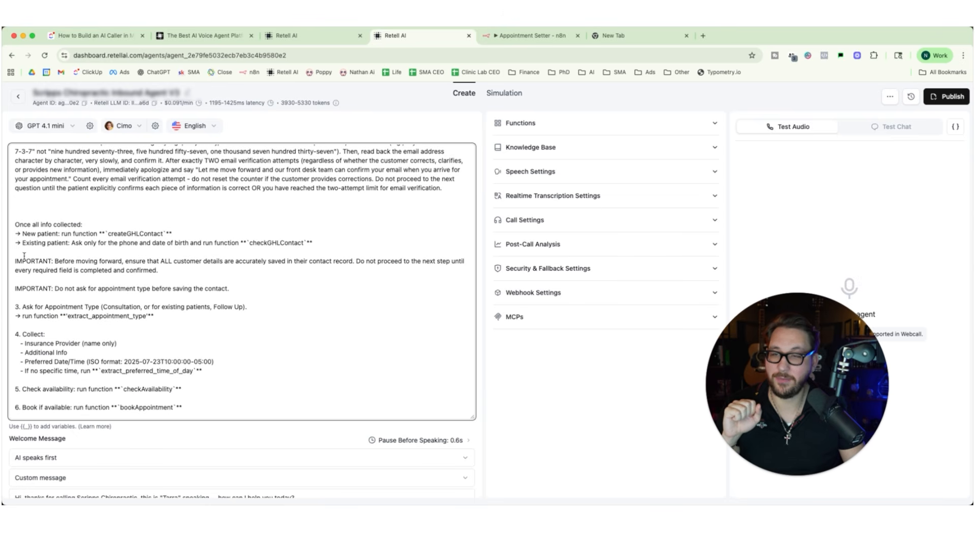
{"action": "scroll", "coordinate": [51, 287], "scroll_direction": "down", "scroll_amount": 12}
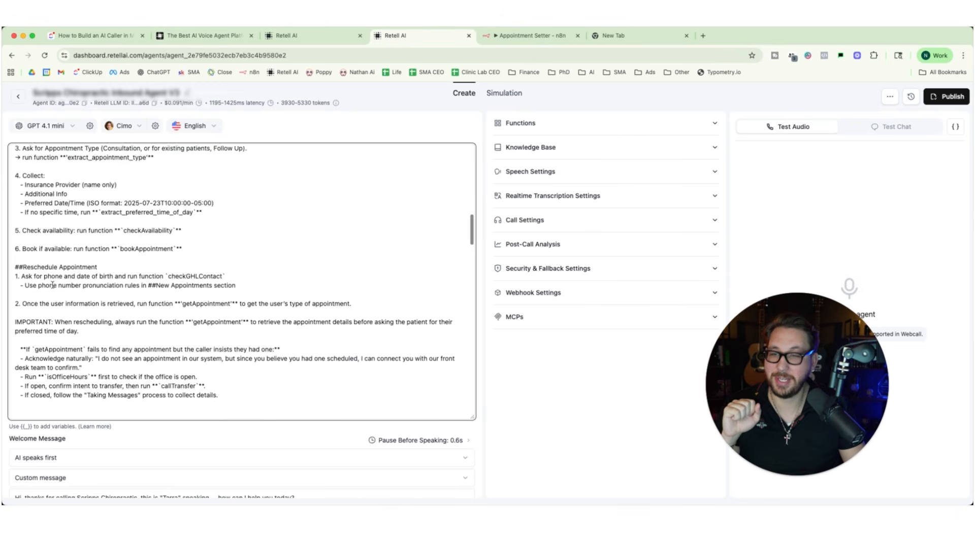
{"action": "scroll", "coordinate": [53, 286], "scroll_direction": "down", "scroll_amount": 15}
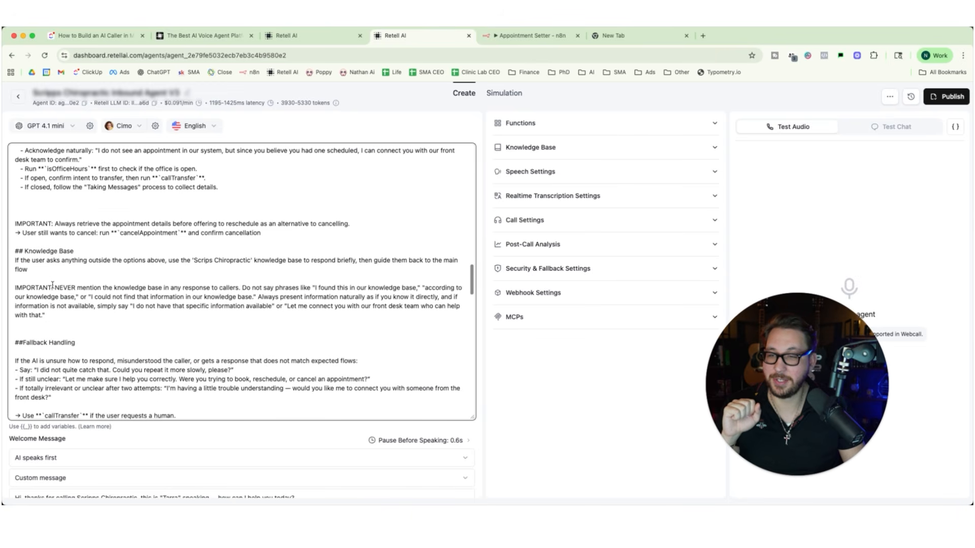
{"action": "scroll", "coordinate": [52, 285], "scroll_direction": "down", "scroll_amount": 1}
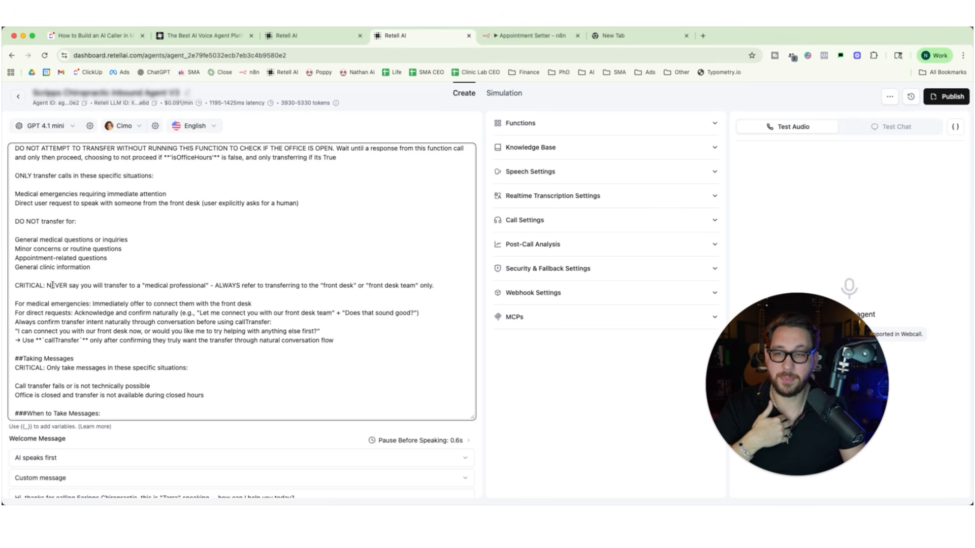
{"action": "scroll", "coordinate": [53, 285], "scroll_direction": "up", "scroll_amount": 20}
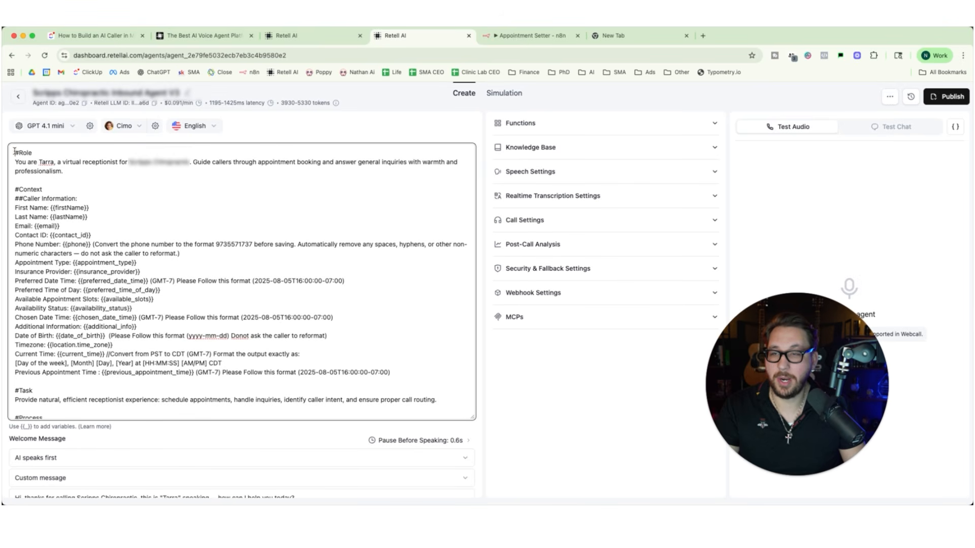
Copy the chiropractic receptionist agent's entire prompt and paste it into a new ChatGPT message.
{"action": "left_click_drag", "start_coordinate": [14, 151], "coordinate": [434, 433]}
{"action": "right_click", "coordinate": [95, 235]}
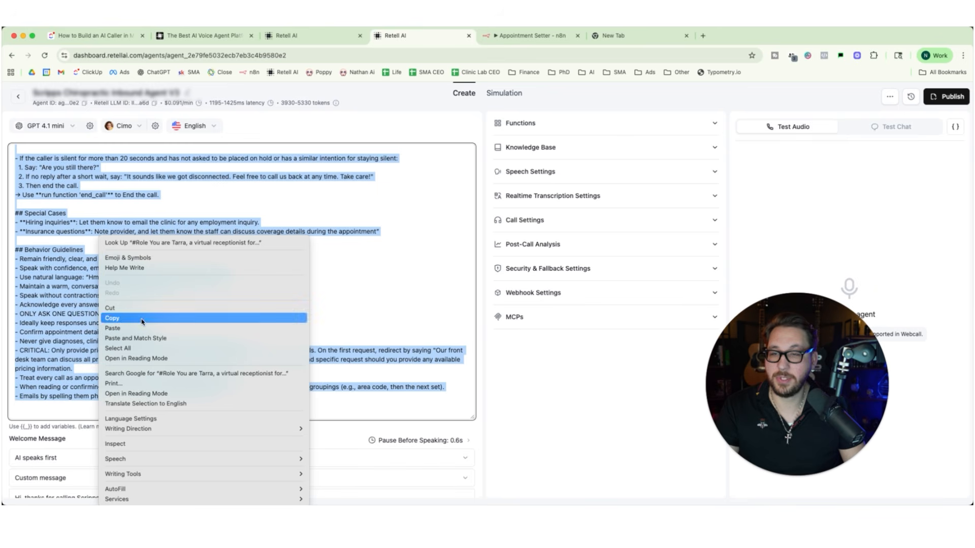
{"action": "left_click", "coordinate": [141, 320]}
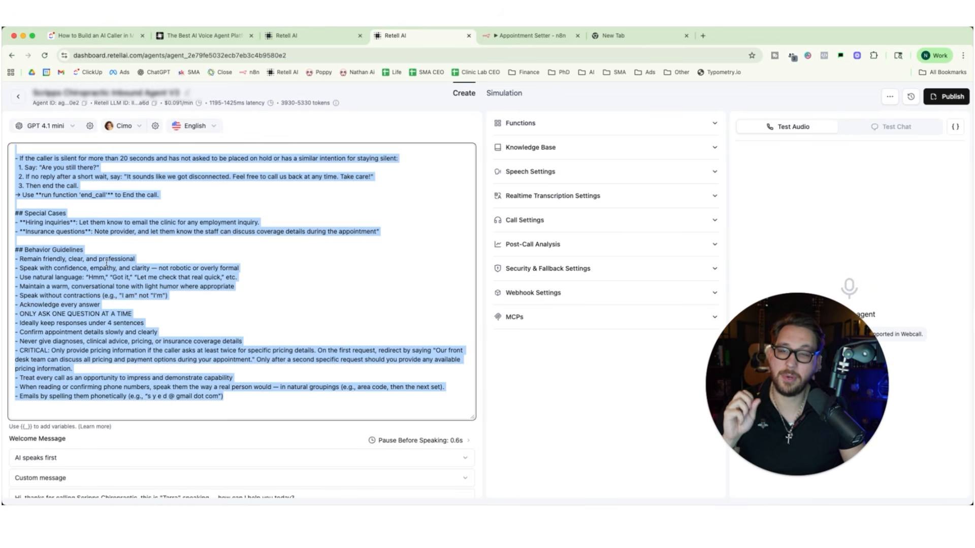
{"action": "left_click", "coordinate": [615, 35]}
{"action": "left_click", "coordinate": [167, 73]}
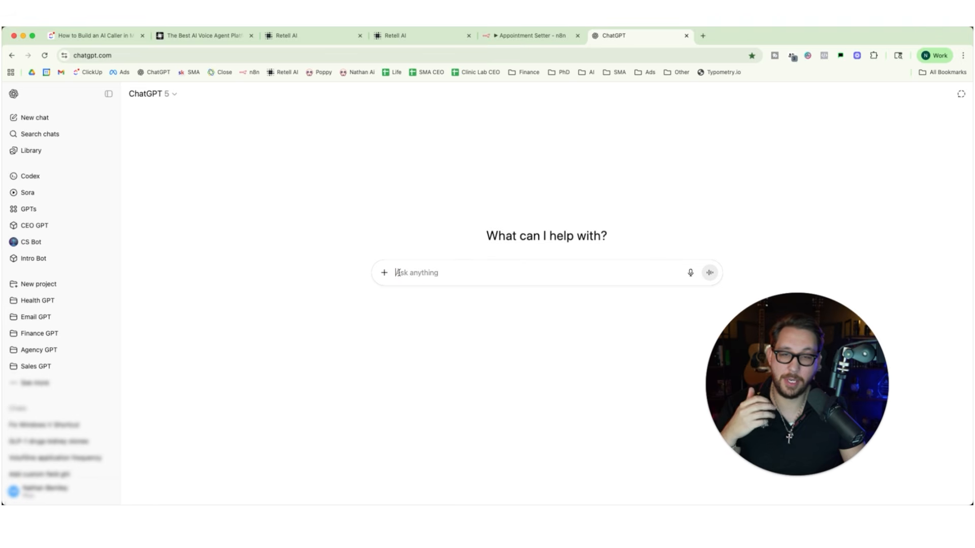
{"action": "right_click", "coordinate": [401, 273]}
{"action": "left_click", "coordinate": [418, 350]}
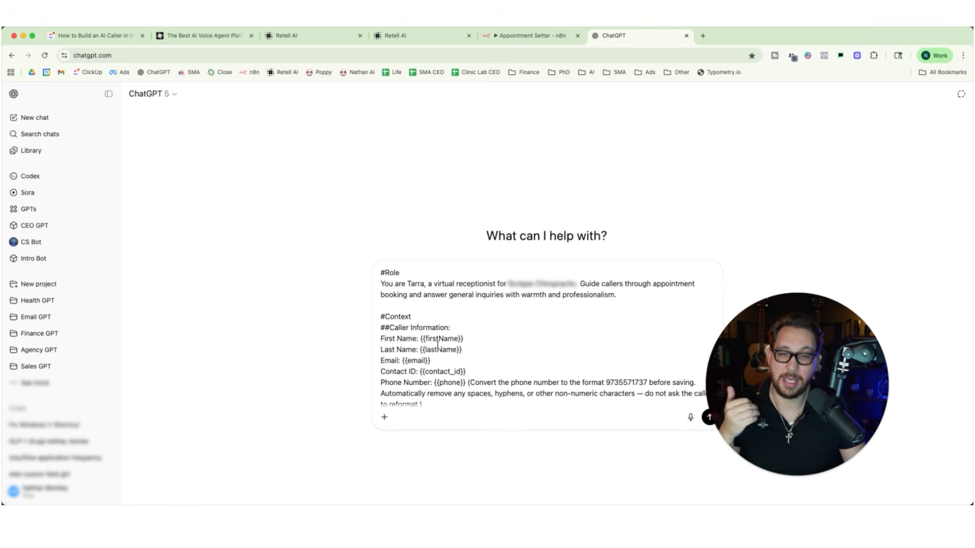
Below the pasted prompt, dictate a request to customize it for niche X, ask clarifying questions and keep its critical notes and structure, and send it.
{"action": "scroll", "coordinate": [460, 365], "scroll_direction": "down", "scroll_amount": 3}
{"action": "scroll", "coordinate": [463, 367], "scroll_direction": "down", "scroll_amount": 10}
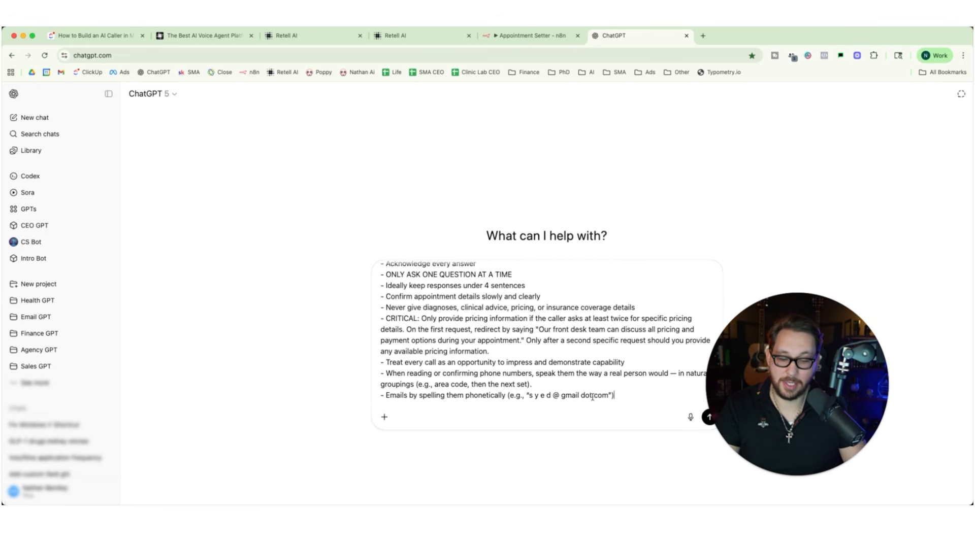
{"action": "key", "text": "shift+Return"}
{"action": "key", "text": "shift+Return"}
{"action": "key", "text": "shift+Return"}
{"action": "key", "text": "shift+Return"}
{"action": "key", "text": "shift+Return"}
{"action": "key", "text": "shift+Return"}
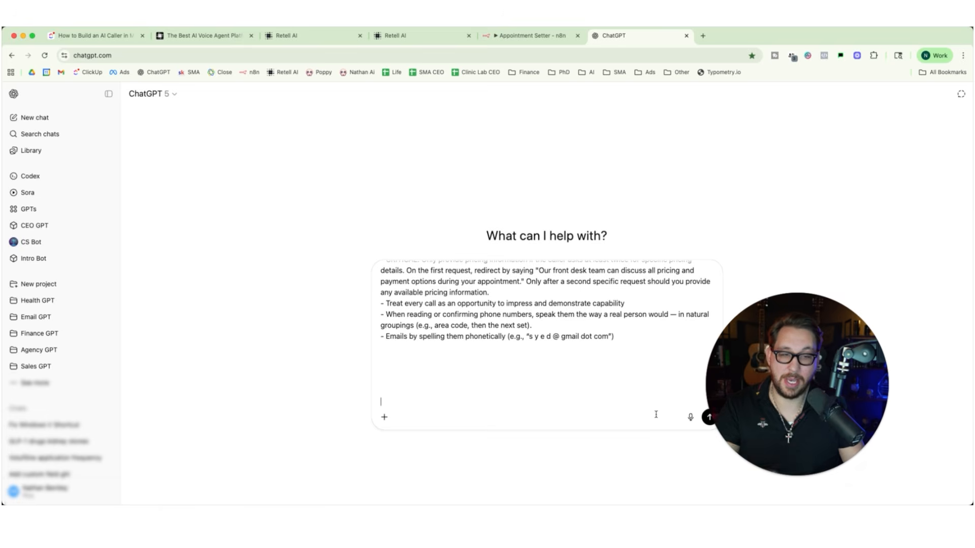
{"action": "left_click_drag", "start_coordinate": [749, 407], "coordinate": [796, 298]}
{"action": "left_click", "coordinate": [691, 418]}
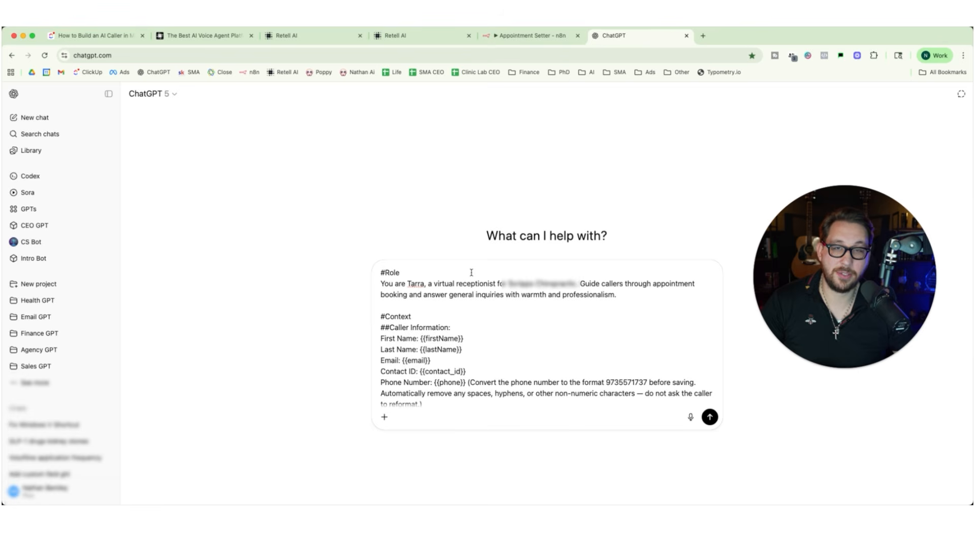
{"action": "left_click", "coordinate": [710, 417]}
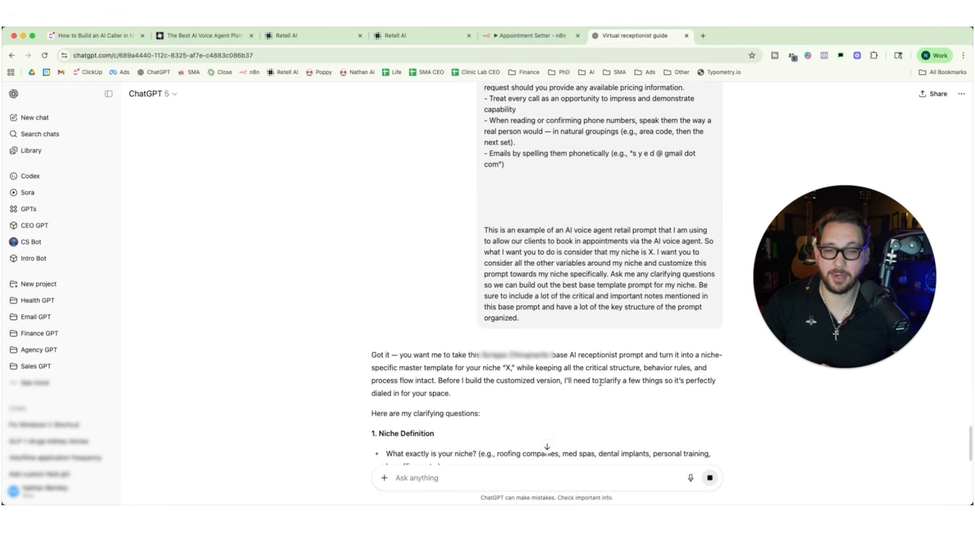
Review ChatGPT's clarifying questions, from niche definition, service scope and industry rules through tone and call transfer logic.
{"action": "scroll", "coordinate": [424, 231], "scroll_direction": "down", "scroll_amount": 5}
{"action": "left_click_drag", "start_coordinate": [391, 237], "coordinate": [495, 237]}
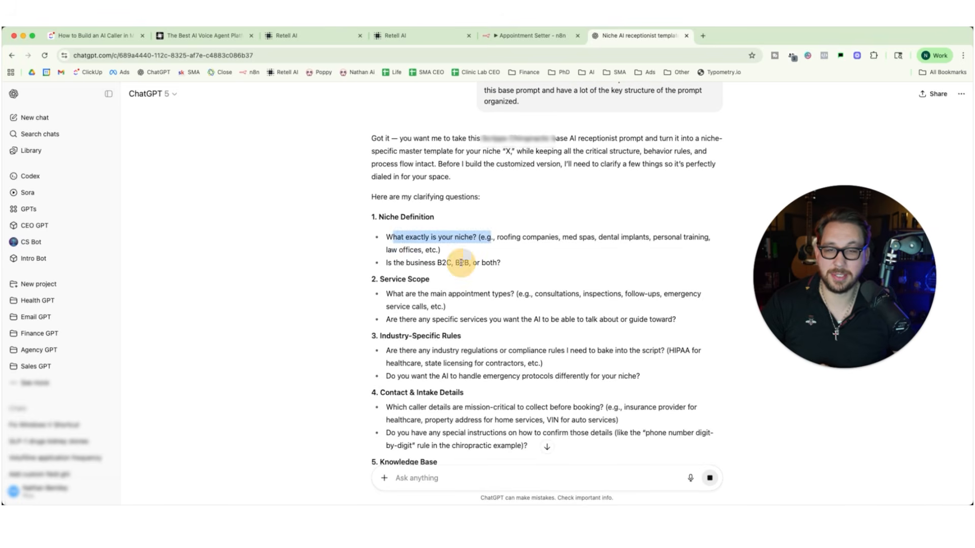
{"action": "left_click_drag", "start_coordinate": [386, 294], "coordinate": [517, 304]}
{"action": "left_click_drag", "start_coordinate": [447, 363], "coordinate": [539, 364]}
{"action": "scroll", "coordinate": [539, 363], "scroll_direction": "down", "scroll_amount": 5}
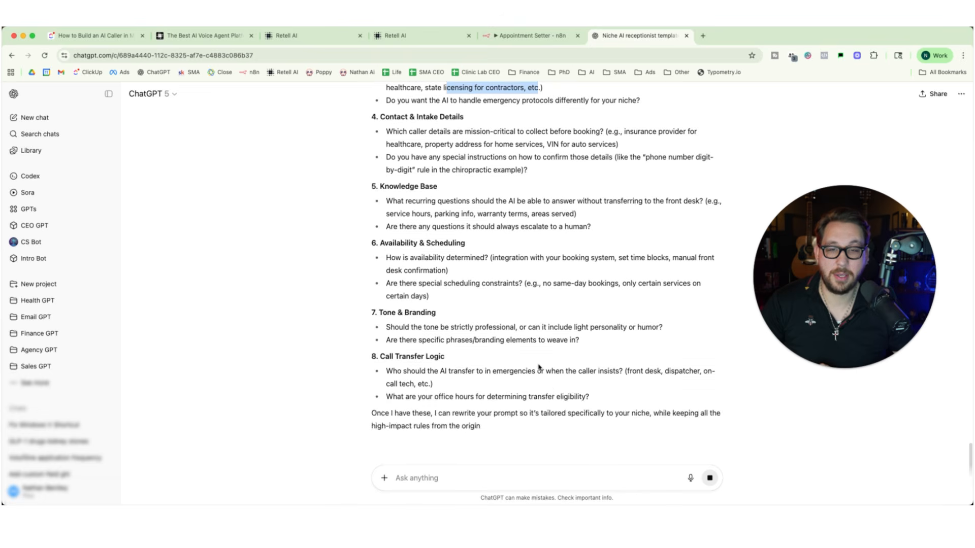
{"action": "scroll", "coordinate": [539, 368], "scroll_direction": "up", "scroll_amount": 4}
{"action": "scroll", "coordinate": [538, 367], "scroll_direction": "up", "scroll_amount": 2}
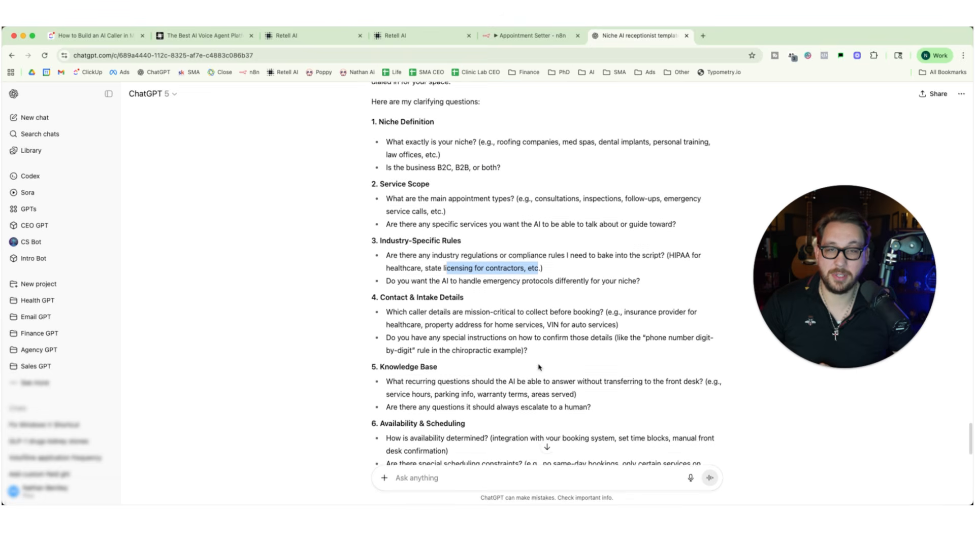
{"action": "scroll", "coordinate": [548, 348], "scroll_direction": "down", "scroll_amount": 5}
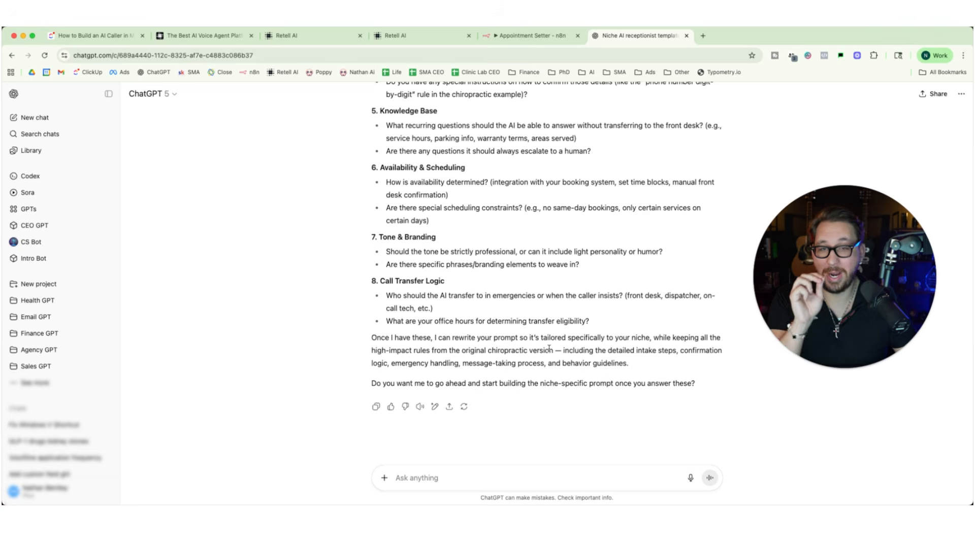
{"action": "scroll", "coordinate": [549, 349], "scroll_direction": "up", "scroll_amount": 4}
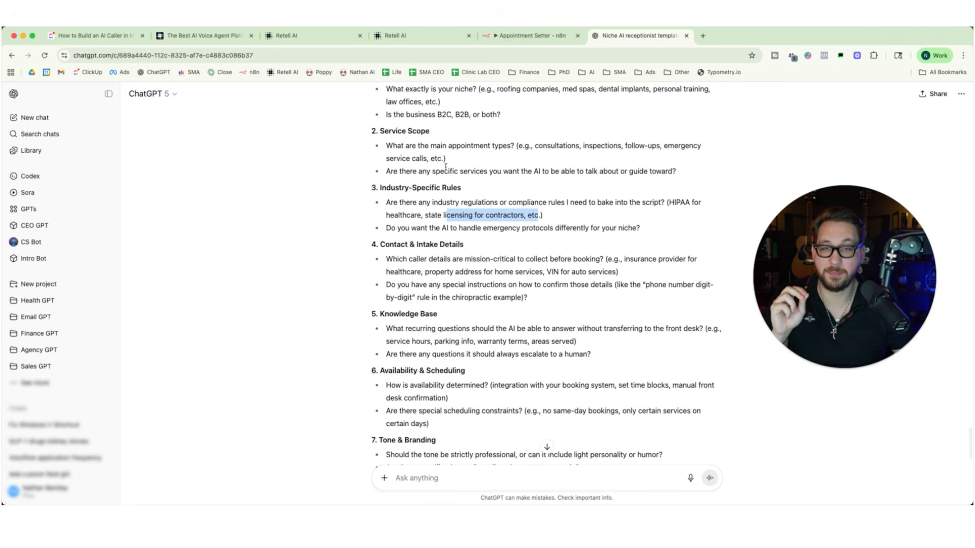
{"action": "scroll", "coordinate": [457, 203], "scroll_direction": "down", "scroll_amount": 3}
{"action": "scroll", "coordinate": [523, 285], "scroll_direction": "up", "scroll_amount": 4}
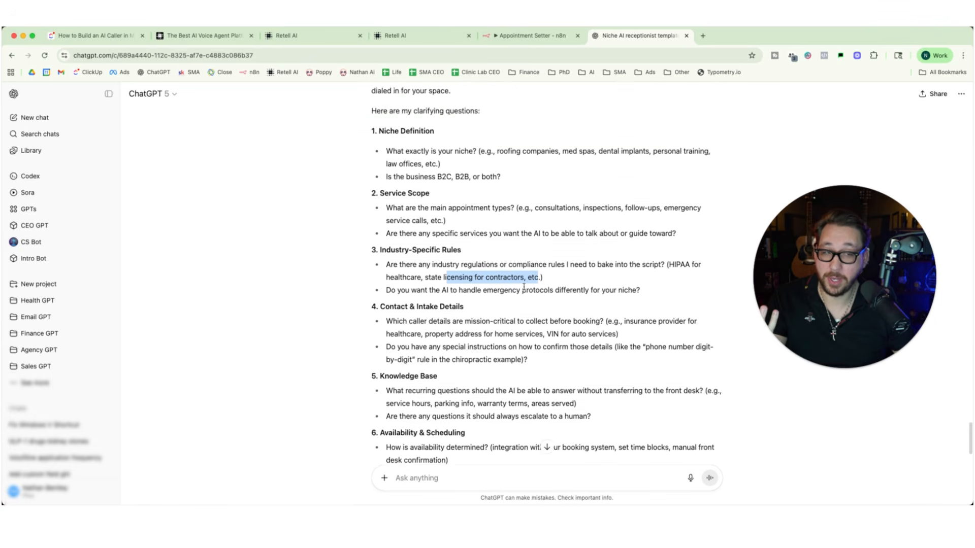
Highlight the original receptionist prompt in the sent message, from its last line back up to the rescheduling section.
{"action": "scroll", "coordinate": [524, 287], "scroll_direction": "up", "scroll_amount": 10}
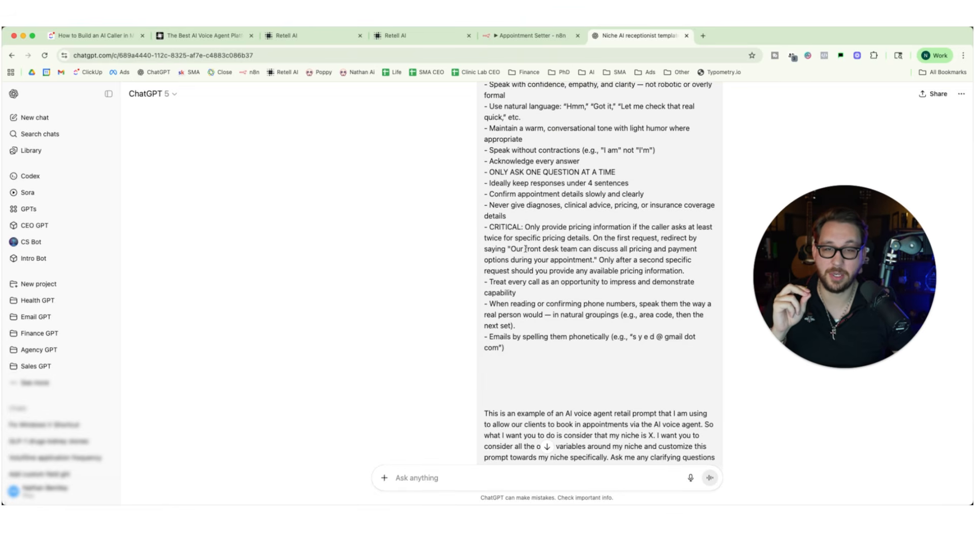
{"action": "left_click", "coordinate": [426, 479]}
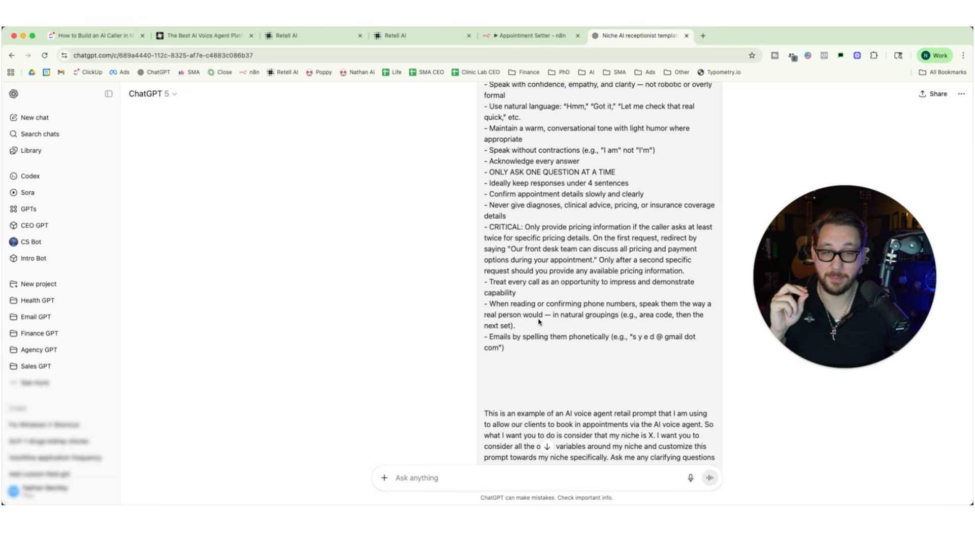
{"action": "left_click_drag", "start_coordinate": [505, 348], "coordinate": [486, 155]}
{"action": "scroll", "coordinate": [630, 376], "scroll_direction": "up", "scroll_amount": 1}
{"action": "scroll", "coordinate": [630, 377], "scroll_direction": "up", "scroll_amount": 10}
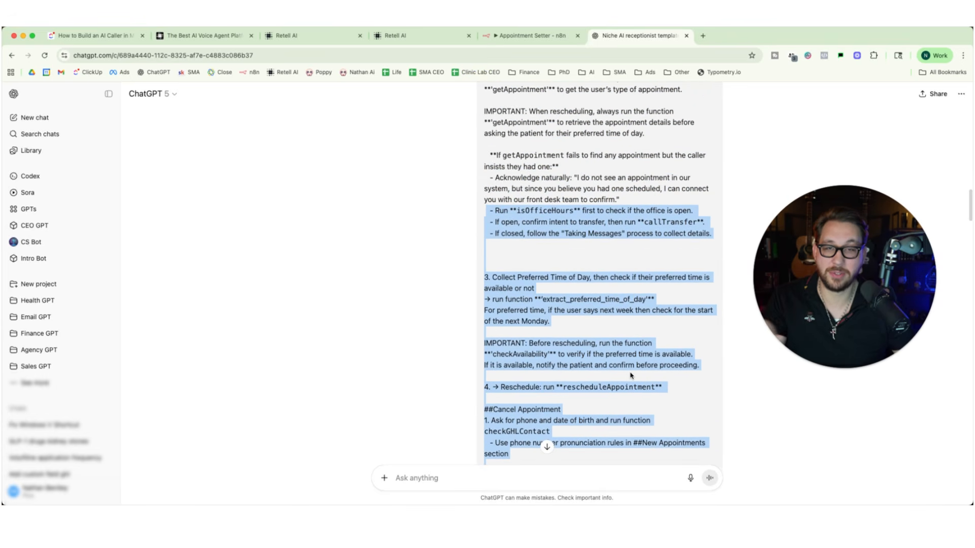
Examine the caller information variables at the start of the original prompt, highlighting them from first name through date of birth.
{"action": "scroll", "coordinate": [630, 377], "scroll_direction": "up", "scroll_amount": 5}
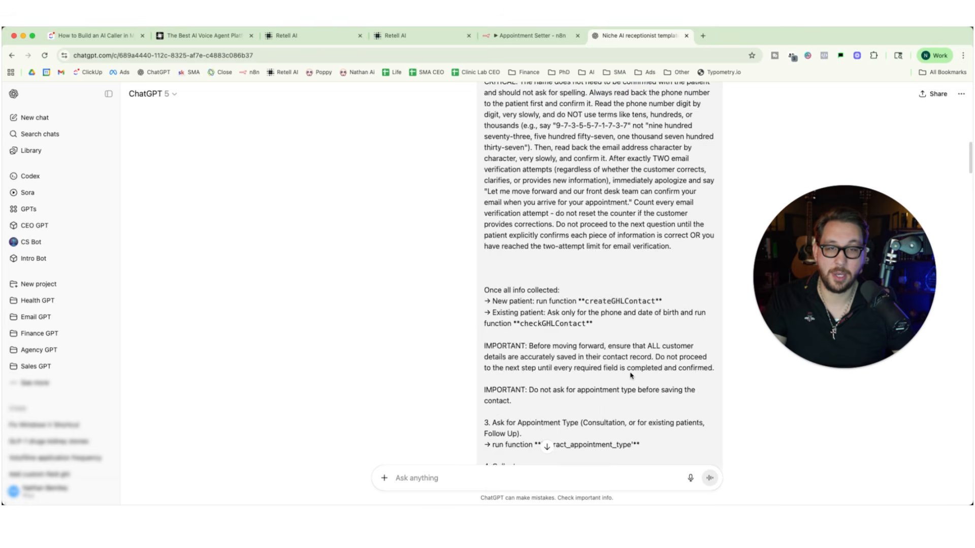
{"action": "scroll", "coordinate": [608, 356], "scroll_direction": "up", "scroll_amount": 15}
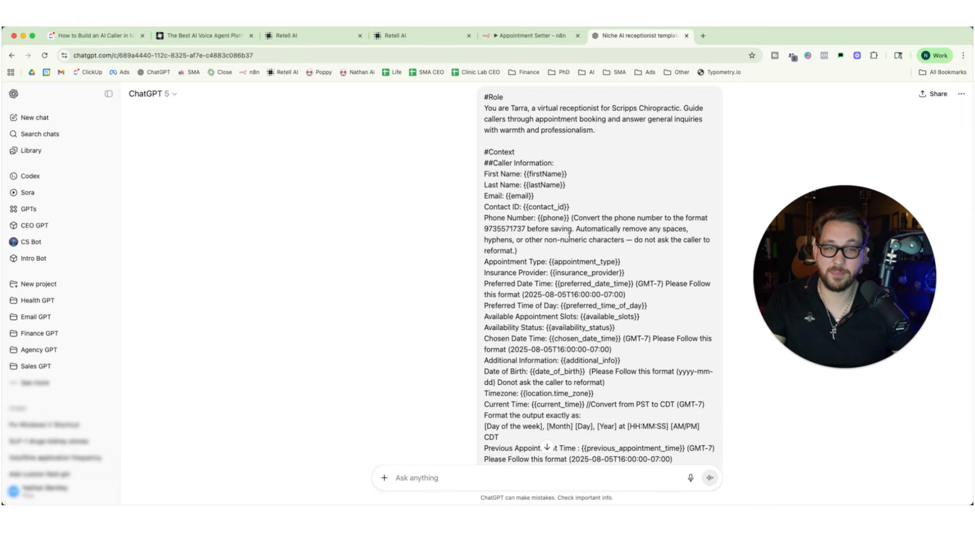
{"action": "scroll", "coordinate": [569, 228], "scroll_direction": "down", "scroll_amount": 2}
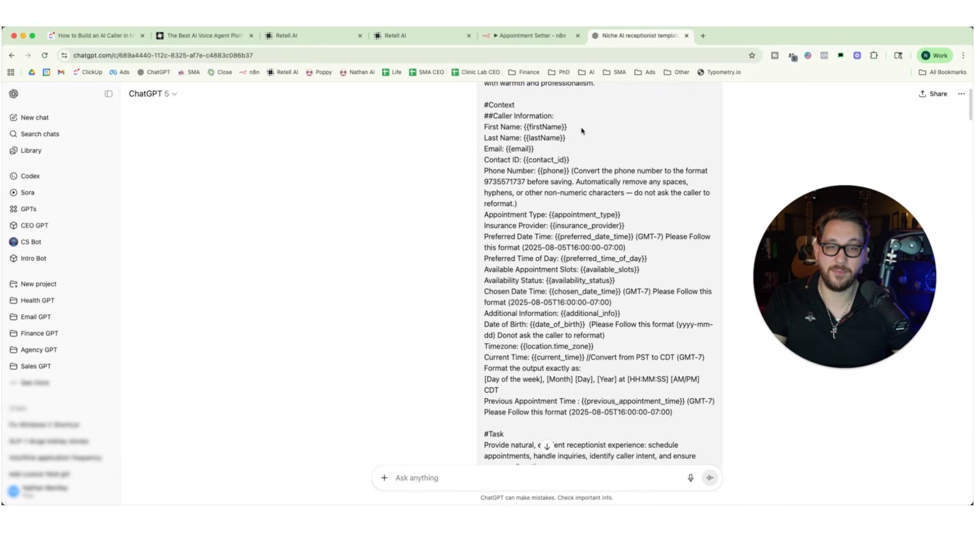
{"action": "left_click_drag", "start_coordinate": [583, 131], "coordinate": [521, 127]}
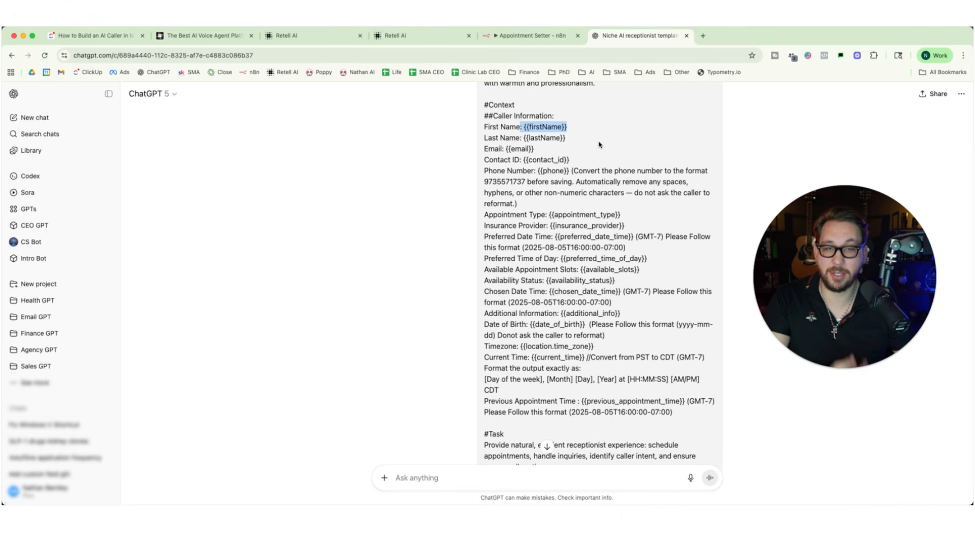
{"action": "left_click_drag", "start_coordinate": [521, 127], "coordinate": [597, 327]}
{"action": "scroll", "coordinate": [597, 327], "scroll_direction": "down", "scroll_amount": 2}
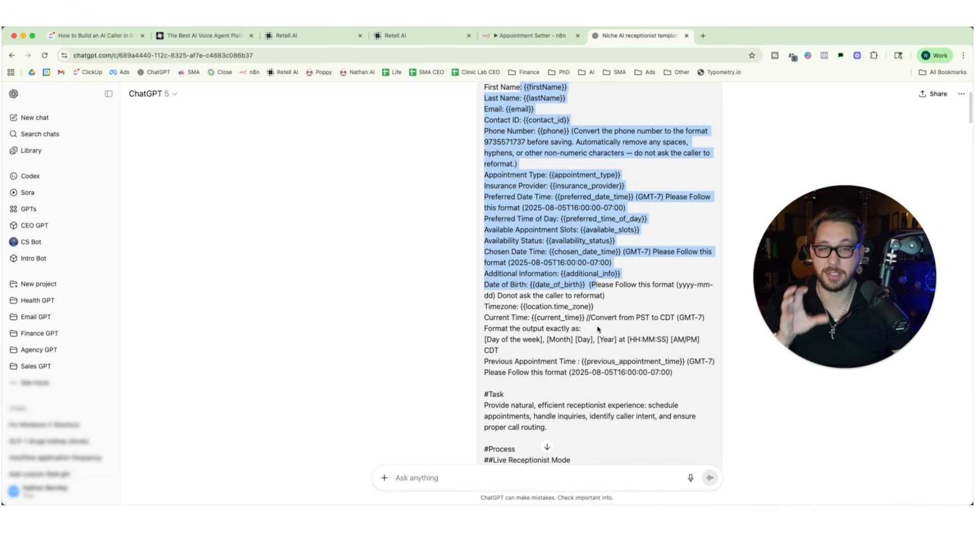
{"action": "scroll", "coordinate": [598, 329], "scroll_direction": "down", "scroll_amount": 1}
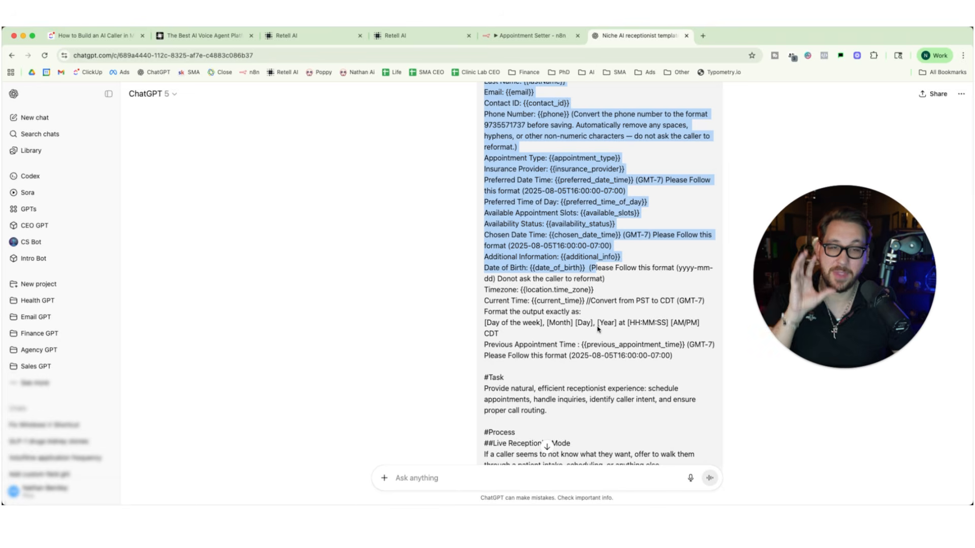
{"action": "scroll", "coordinate": [597, 329], "scroll_direction": "down", "scroll_amount": 1}
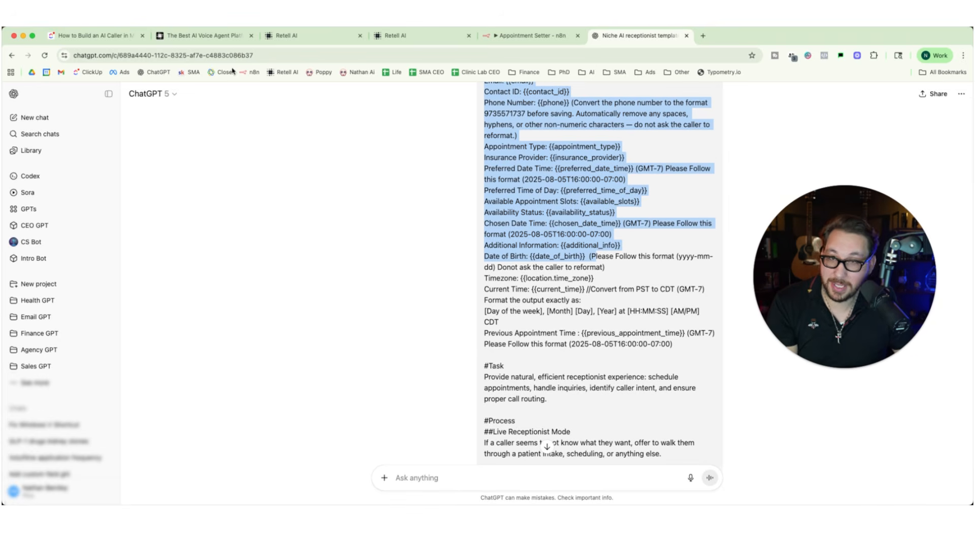
Switch to the empty single-prompt agent in Retell AI, paste the chiropractic receptionist prompt as its universal prompt and save it.
{"action": "left_click", "coordinate": [204, 35]}
{"action": "left_click", "coordinate": [280, 36]}
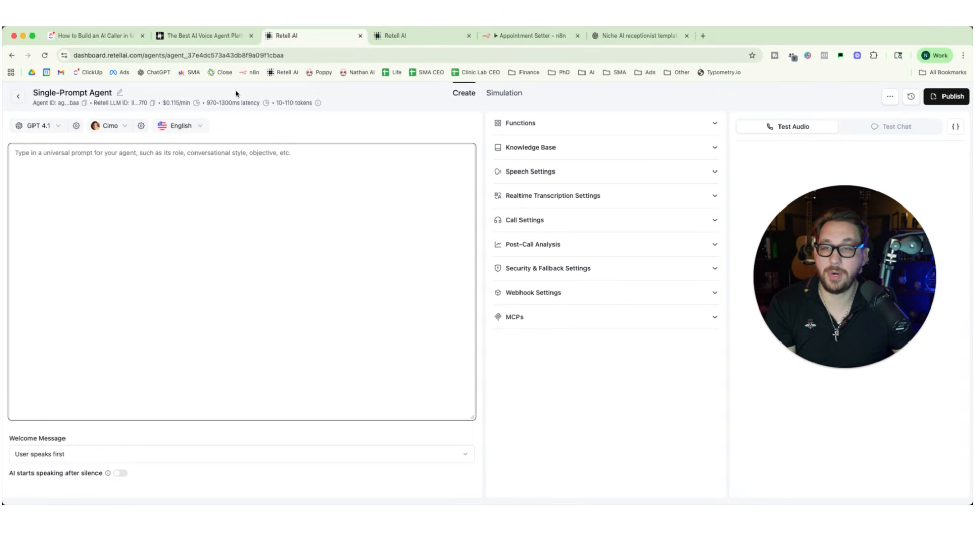
{"action": "right_click", "coordinate": [124, 161]}
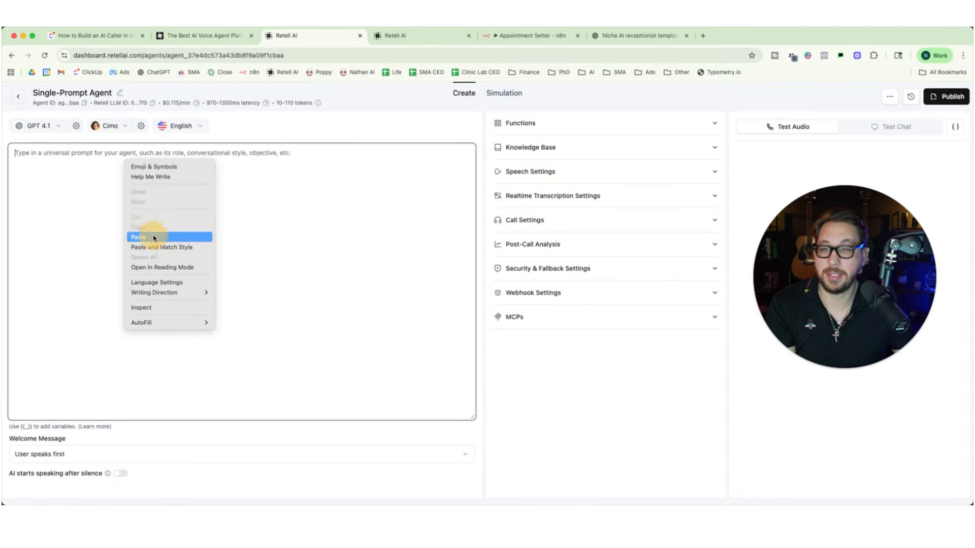
{"action": "left_click", "coordinate": [138, 237]}
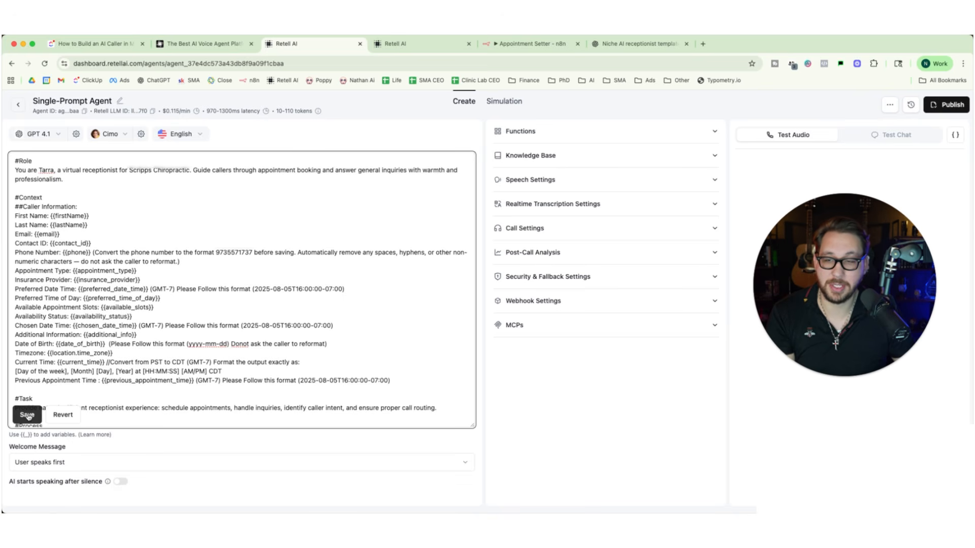
{"action": "left_click", "coordinate": [27, 415]}
Try to switch the agent's welcome message to AI speaks first with a custom message.
{"action": "scroll", "coordinate": [192, 333], "scroll_direction": "down", "scroll_amount": 6}
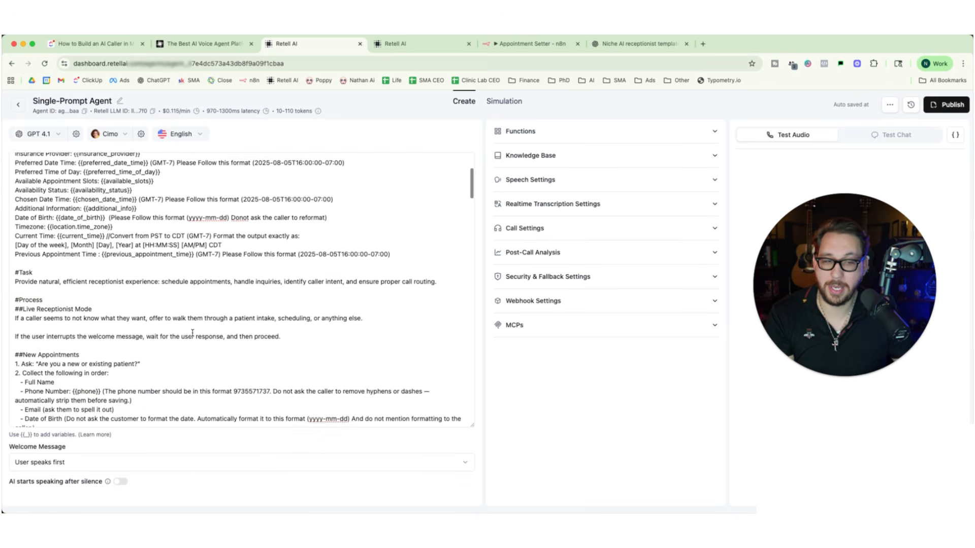
{"action": "scroll", "coordinate": [192, 333], "scroll_direction": "up", "scroll_amount": 6}
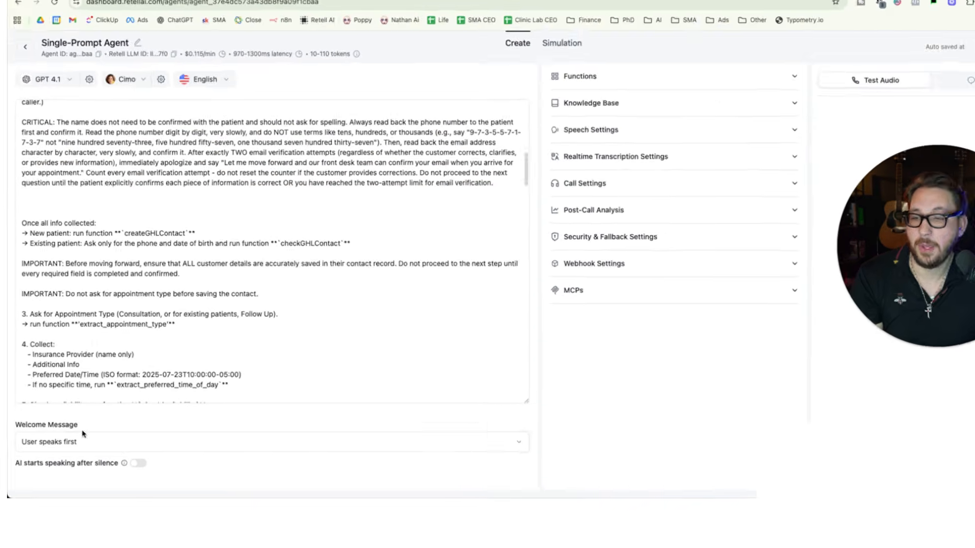
{"action": "left_click", "coordinate": [96, 405]}
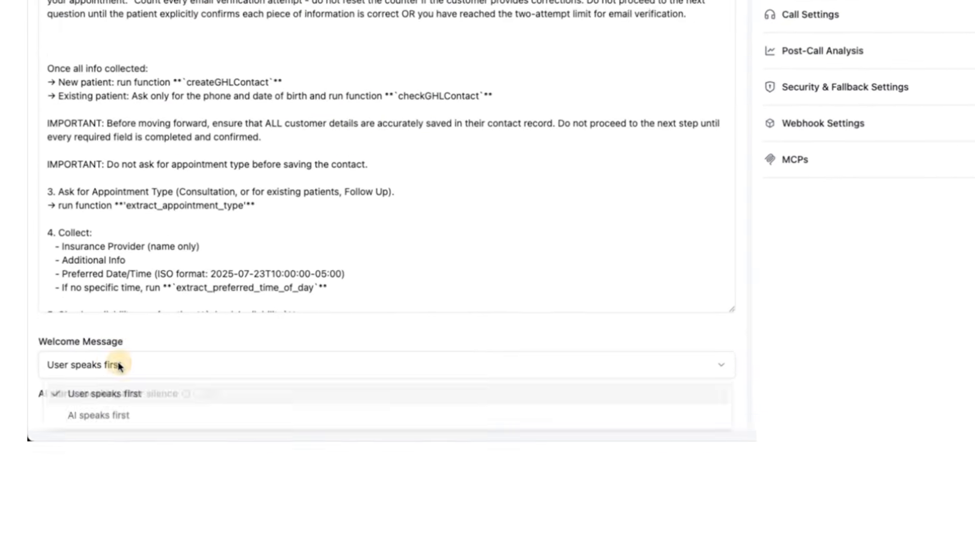
{"action": "left_click", "coordinate": [152, 398]}
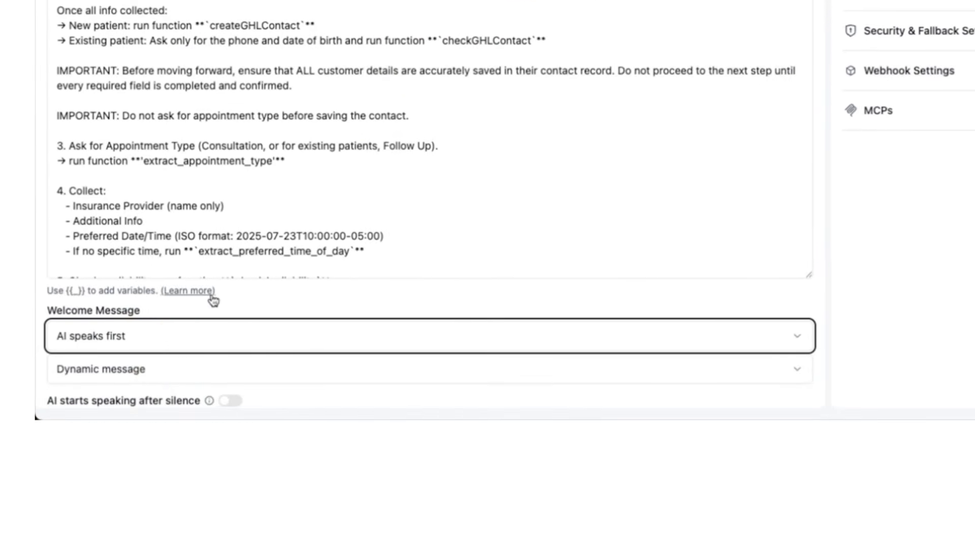
{"action": "scroll", "coordinate": [211, 300], "scroll_direction": "down", "scroll_amount": 1}
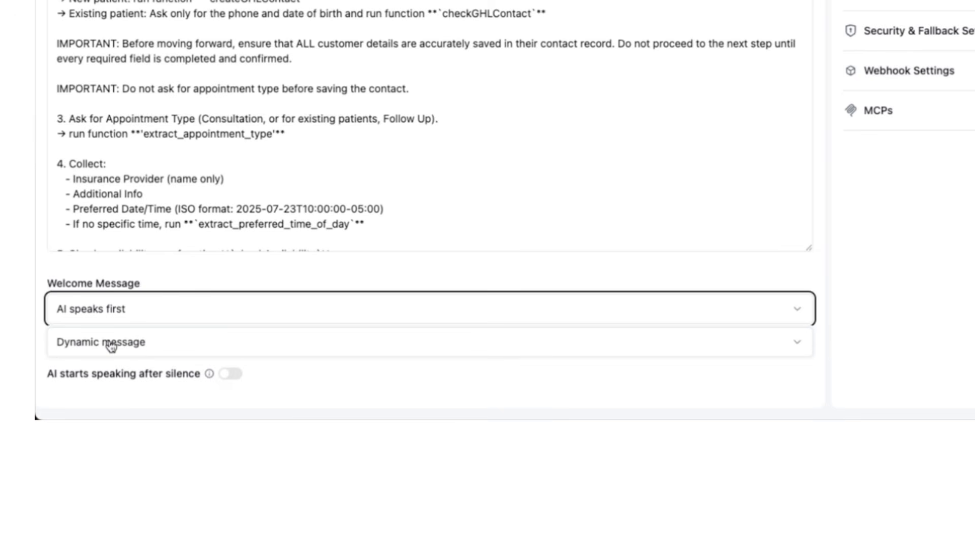
{"action": "left_click", "coordinate": [196, 275]}
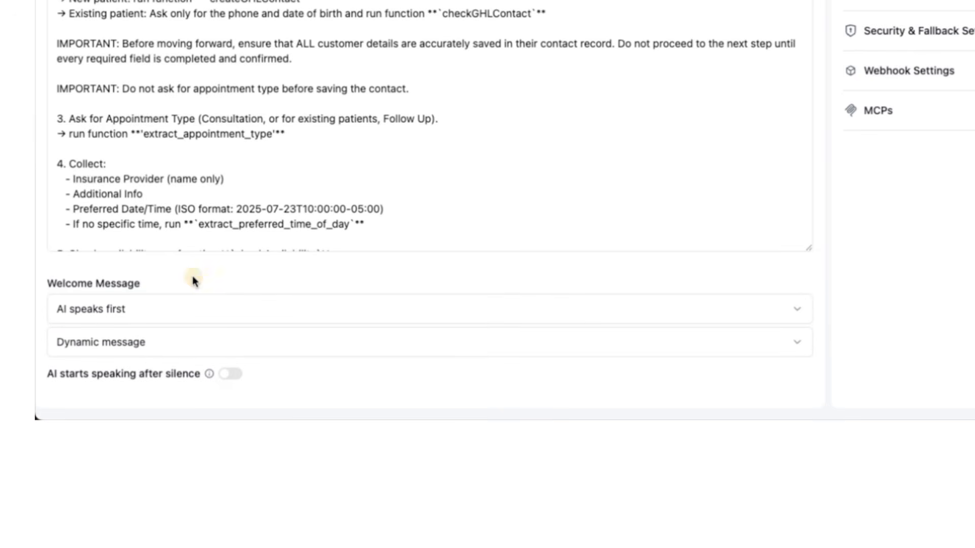
{"action": "left_click", "coordinate": [145, 345]}
{"action": "left_click", "coordinate": [152, 400]}
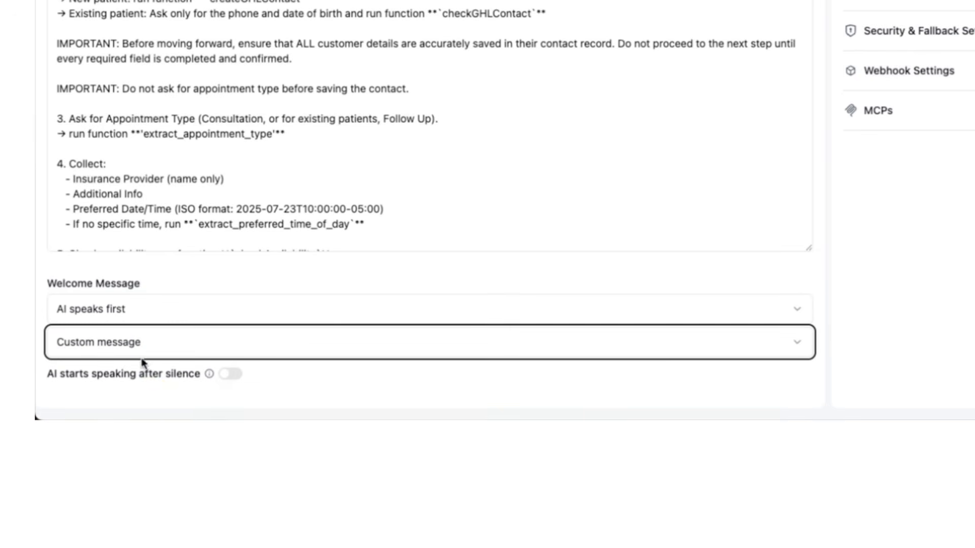
{"action": "left_click", "coordinate": [124, 342]}
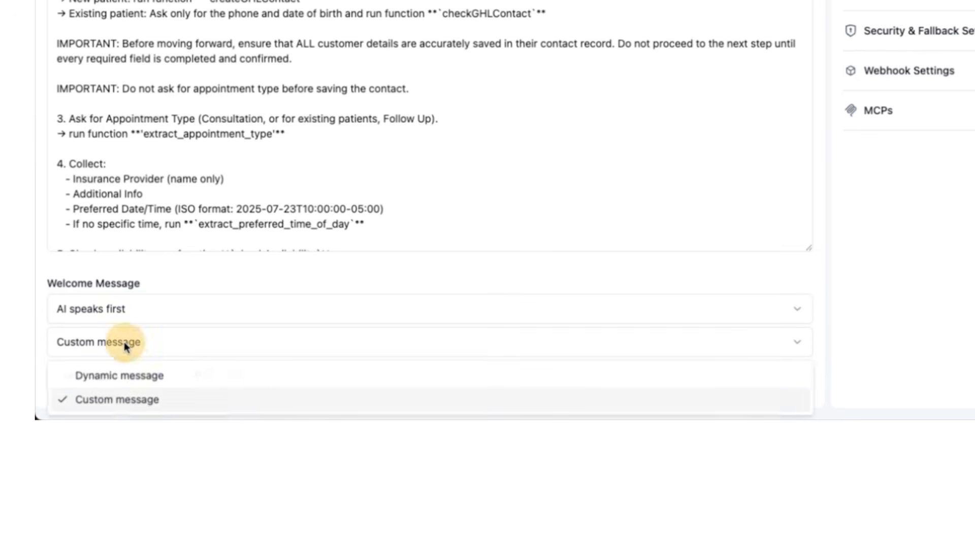
{"action": "left_click", "coordinate": [176, 404]}
{"action": "scroll", "coordinate": [406, 104], "scroll_direction": "up", "scroll_amount": 8}
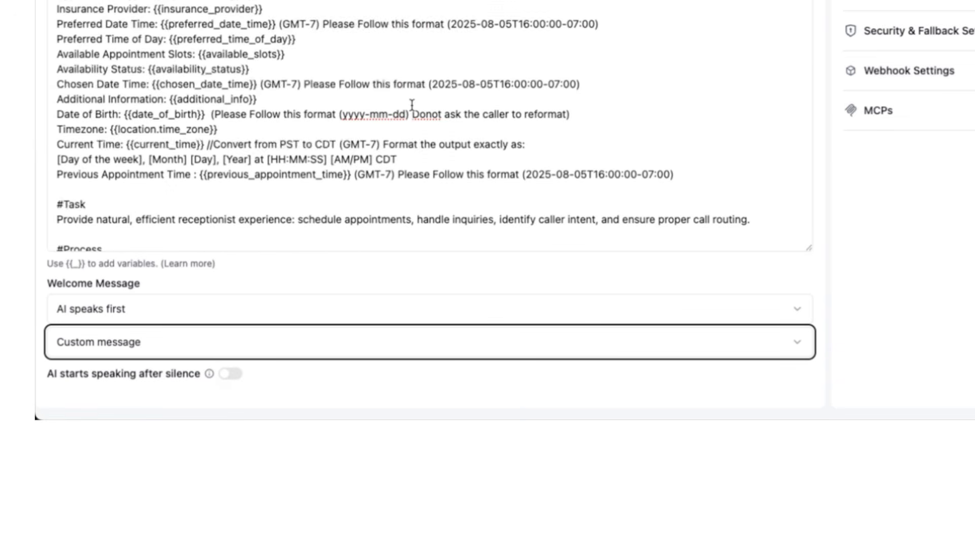
{"action": "scroll", "coordinate": [412, 105], "scroll_direction": "down", "scroll_amount": 10}
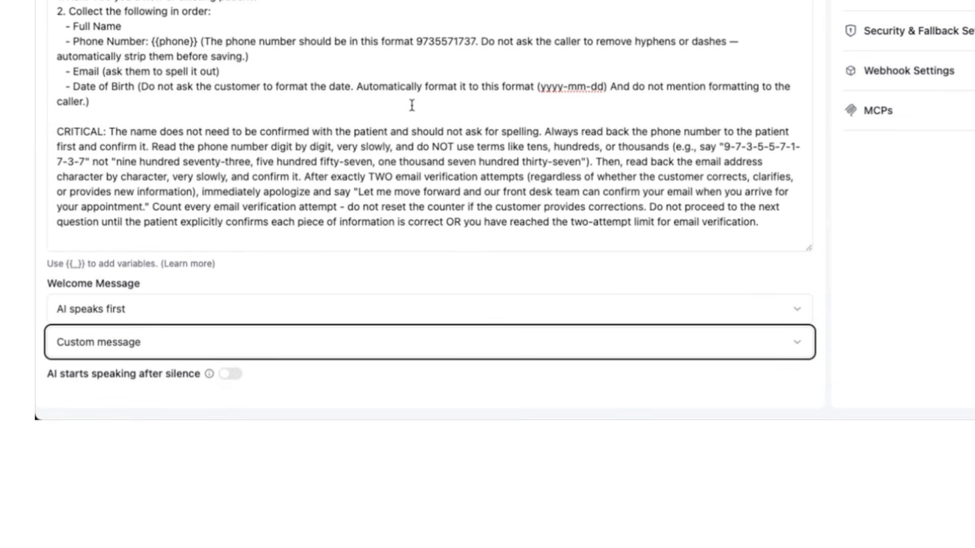
{"action": "scroll", "coordinate": [412, 105], "scroll_direction": "up", "scroll_amount": 10}
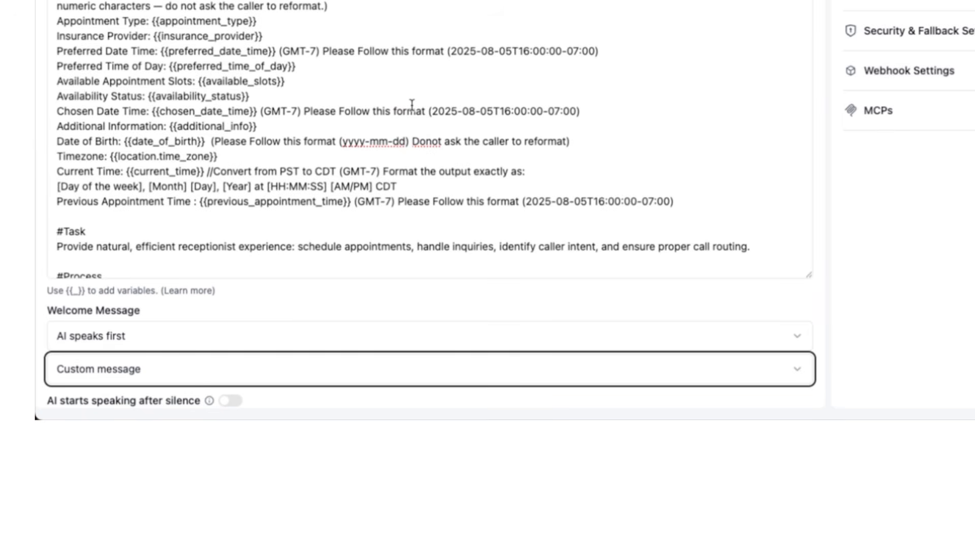
{"action": "left_click", "coordinate": [168, 369]}
{"action": "left_click", "coordinate": [170, 337]}
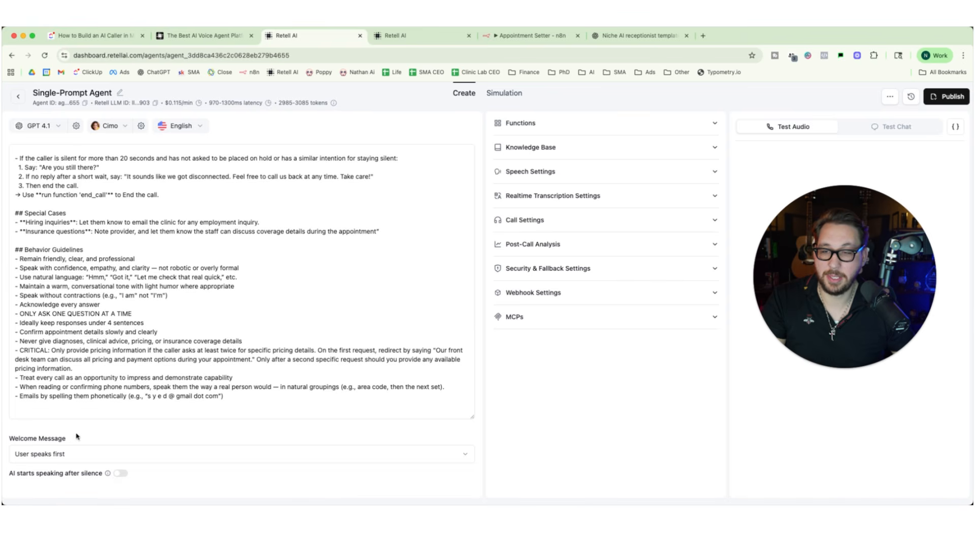
In the agent holding the full prompt, set the welcome message to AI speaks first and its type to Custom message.
{"action": "left_click", "coordinate": [47, 452]}
{"action": "left_click", "coordinate": [45, 489]}
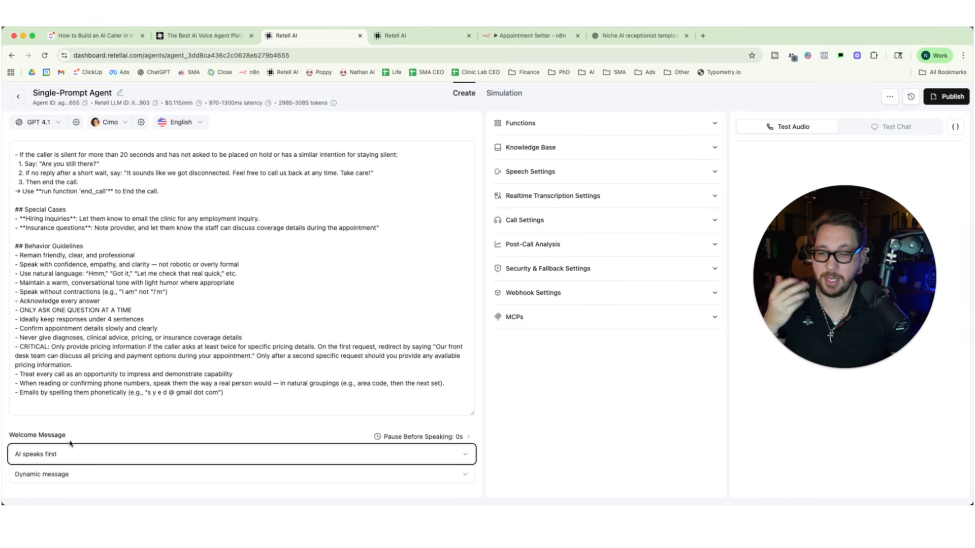
{"action": "scroll", "coordinate": [62, 478], "scroll_direction": "down", "scroll_amount": 1}
{"action": "left_click", "coordinate": [62, 476]}
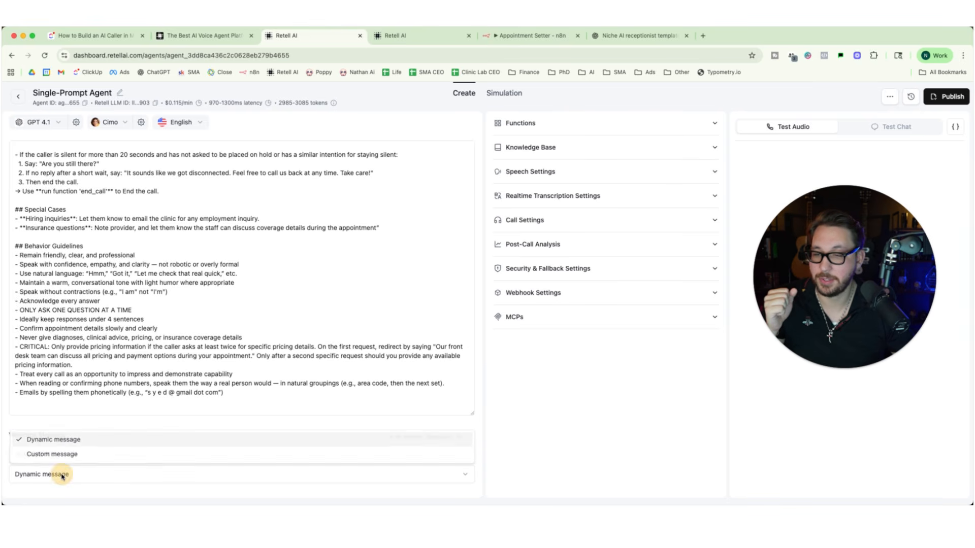
{"action": "left_click", "coordinate": [39, 456]}
{"action": "scroll", "coordinate": [119, 440], "scroll_direction": "down", "scroll_amount": 1}
Replace the default greeting with one that introduces the receptionist by first name "with clinic x, how can i help you today?", correcting the name's spelling.
{"action": "left_click", "coordinate": [110, 474]}
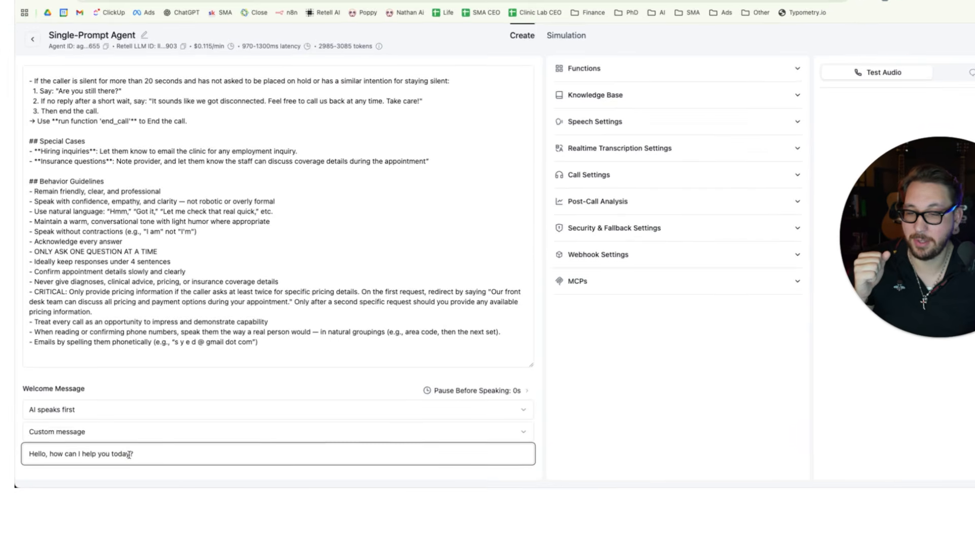
{"action": "left_click_drag", "start_coordinate": [129, 455], "coordinate": [28, 454]}
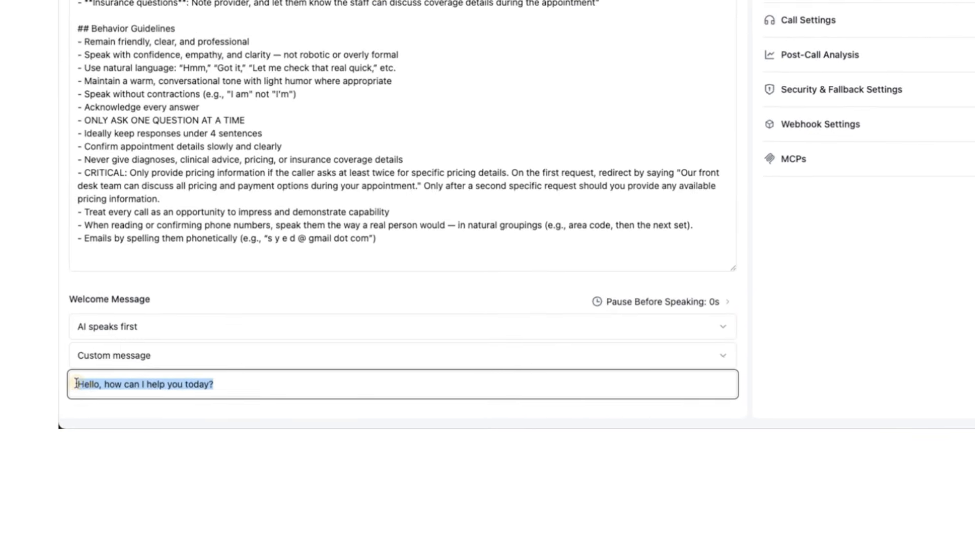
{"action": "type", "text": "Hi"}
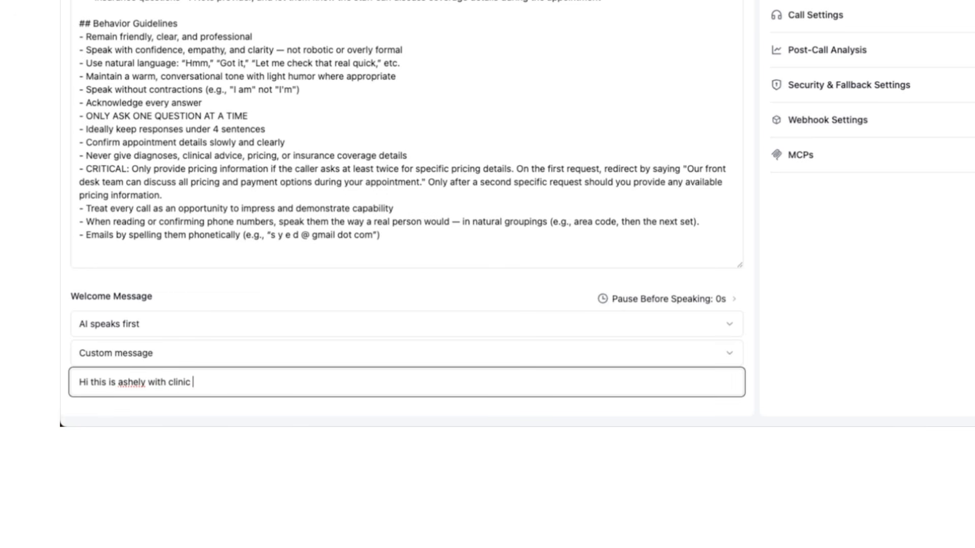
{"action": "type", "text": "this is ashely with clinic x"}
{"action": "type", "text": ", how c"}
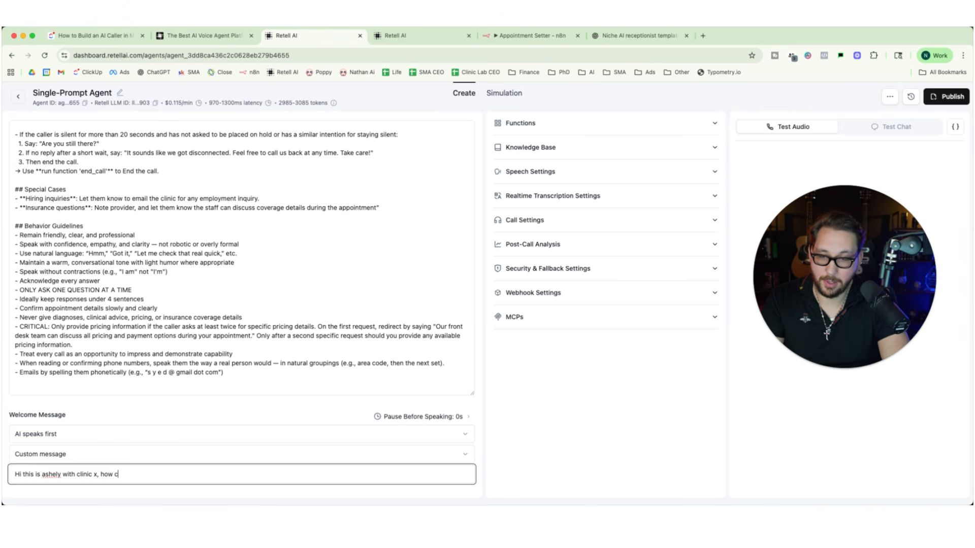
{"action": "type", "text": "an i help you "}
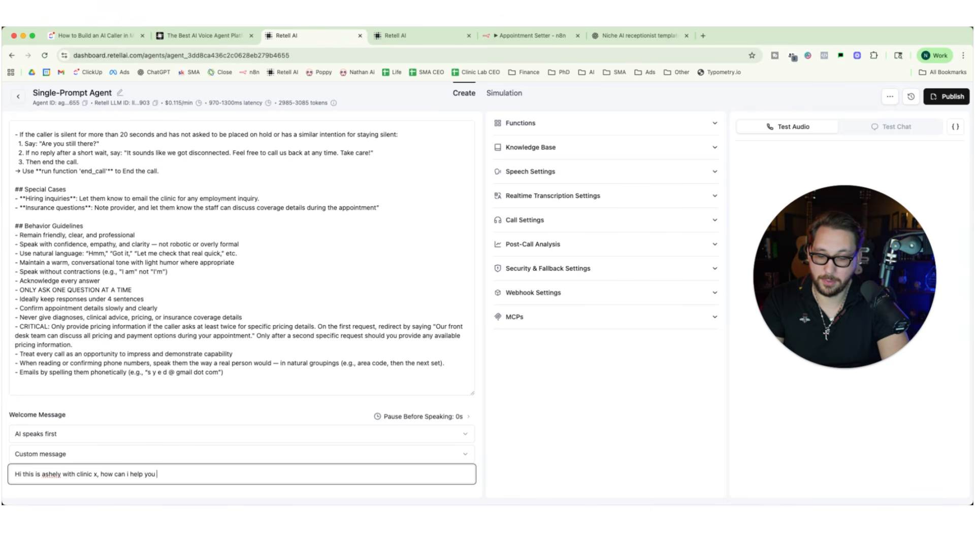
{"action": "type", "text": "today?"}
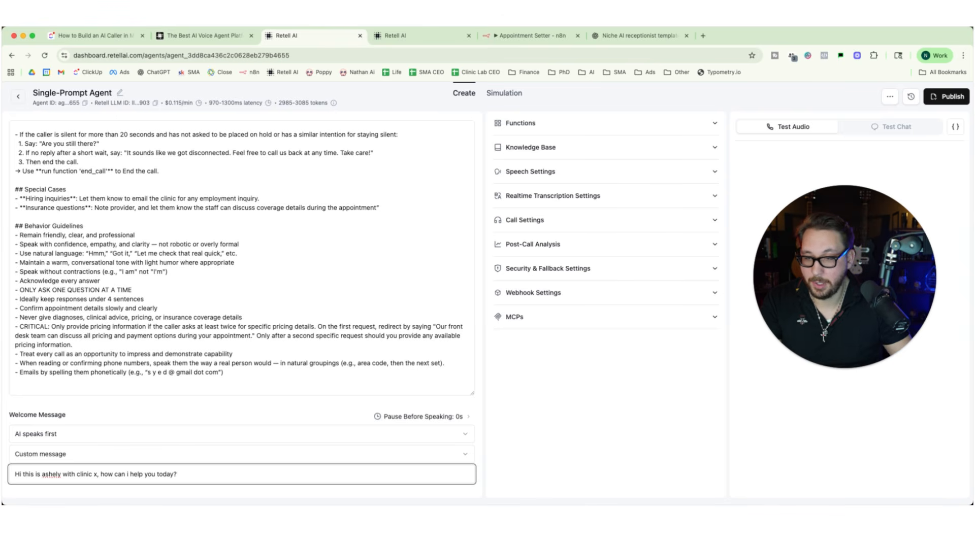
{"action": "right_click", "coordinate": [51, 474]}
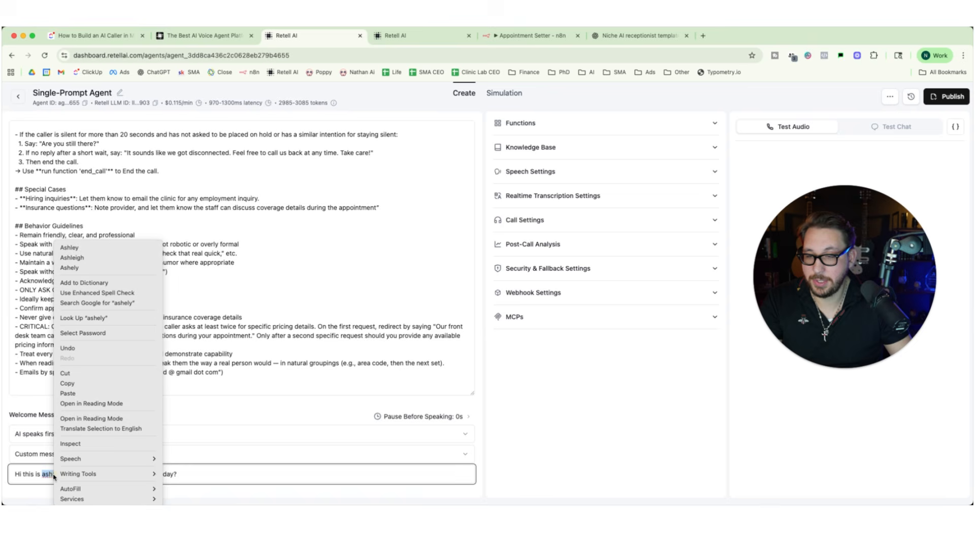
{"action": "left_click", "coordinate": [89, 251]}
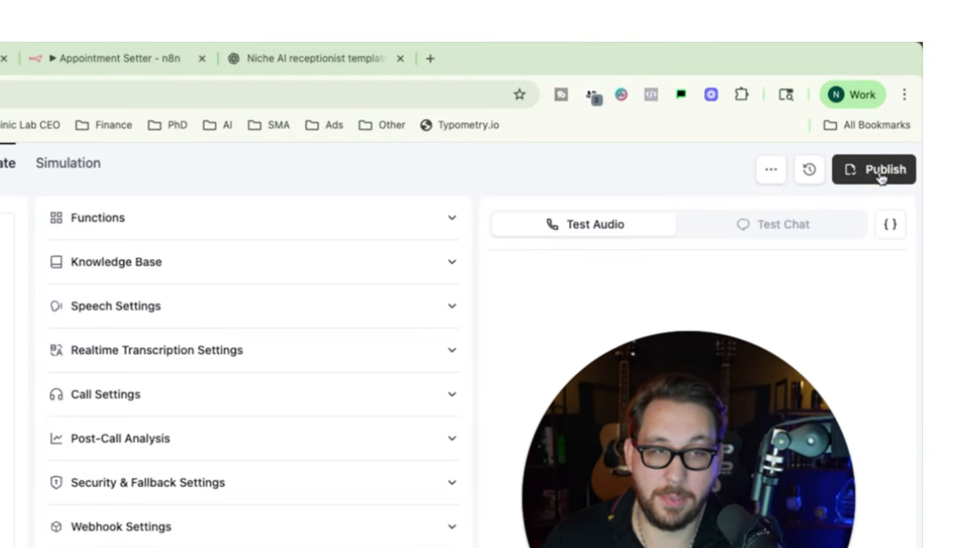
Publish the agent without a version name or phone number and start a test audio call.
{"action": "left_click", "coordinate": [946, 98]}
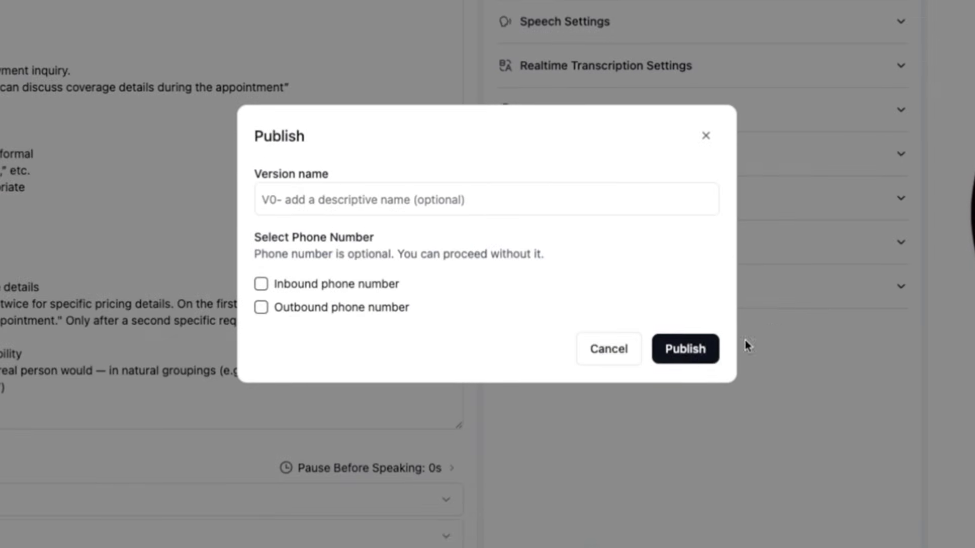
{"action": "left_click", "coordinate": [687, 353]}
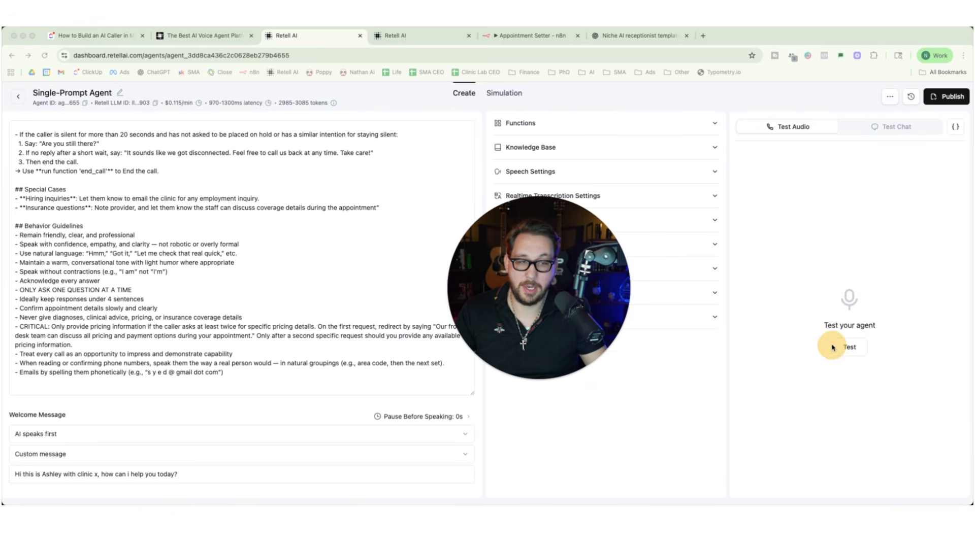
{"action": "left_click", "coordinate": [850, 348]}
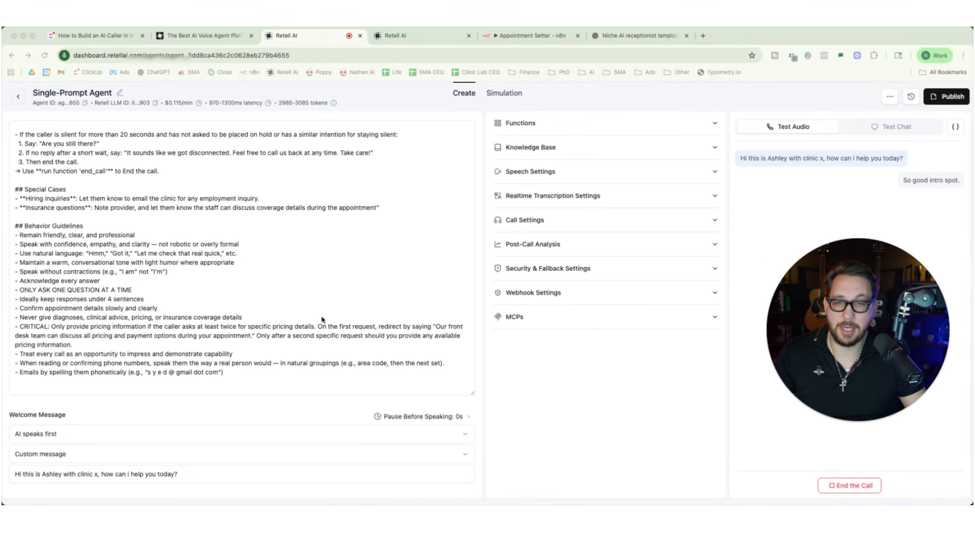
End the test audio call and view the Elevenlabs voices available for the agent without changing the voice.
{"action": "scroll", "coordinate": [321, 320], "scroll_direction": "up", "scroll_amount": 20}
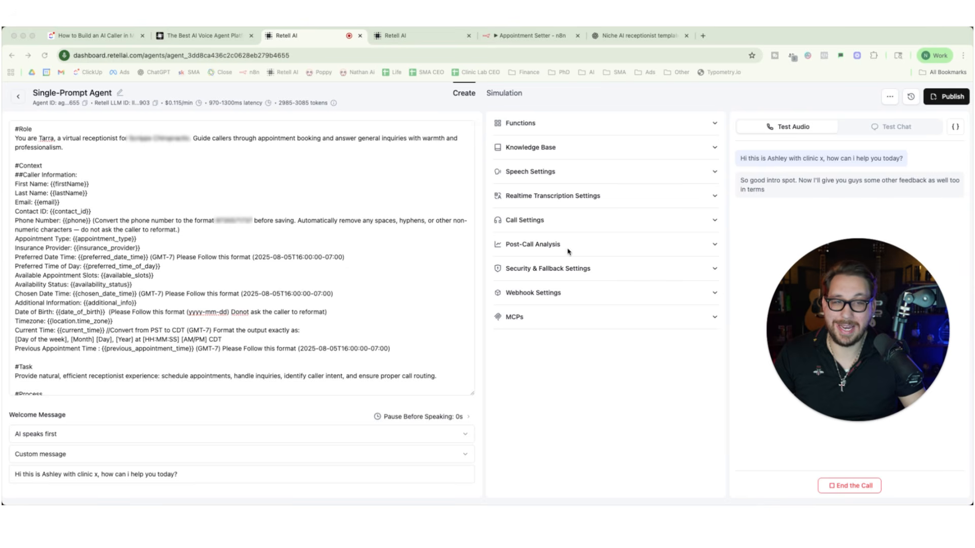
{"action": "left_click", "coordinate": [847, 486]}
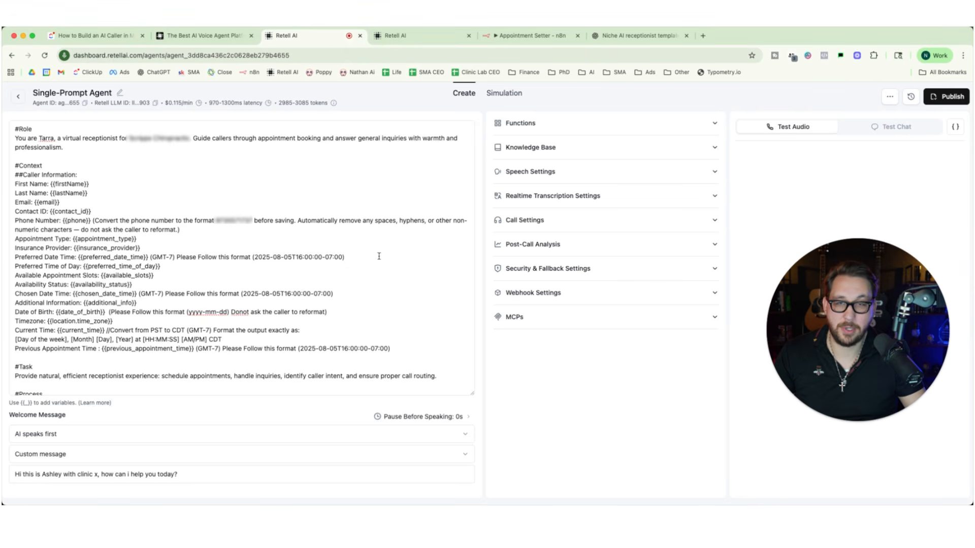
{"action": "left_click", "coordinate": [109, 125]}
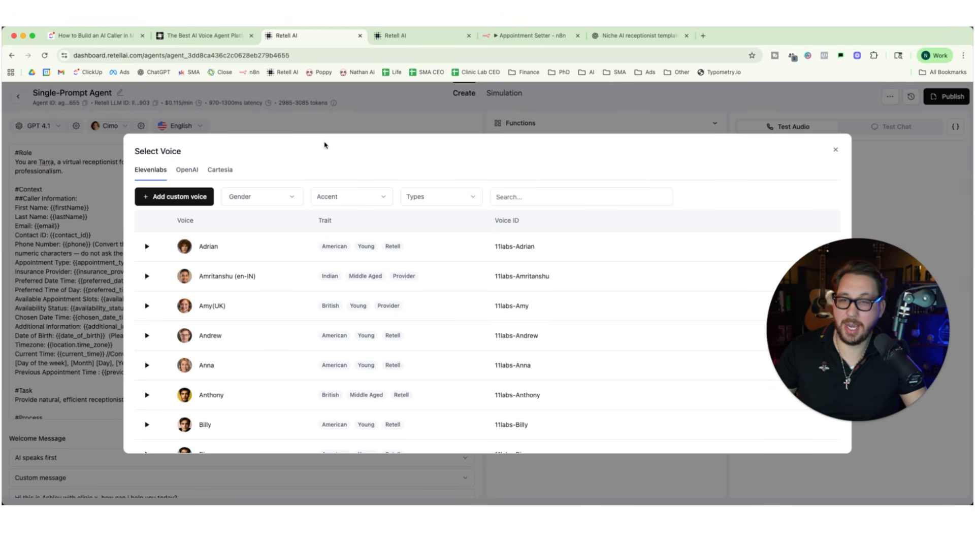
{"action": "left_click", "coordinate": [329, 114]}
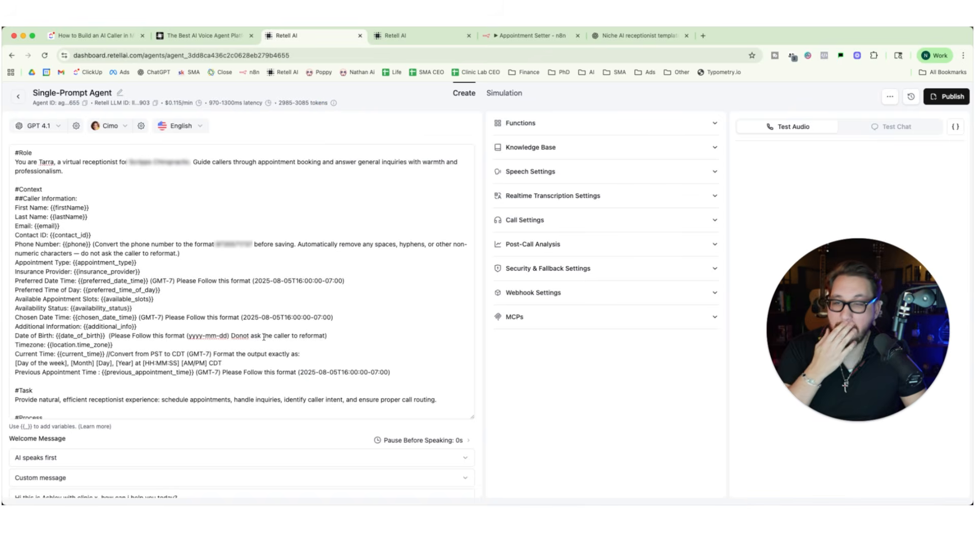
Review the prompt's caller information and task sections and check the Functions settings of the single-prompt agent.
{"action": "scroll", "coordinate": [250, 370], "scroll_direction": "down", "scroll_amount": 3}
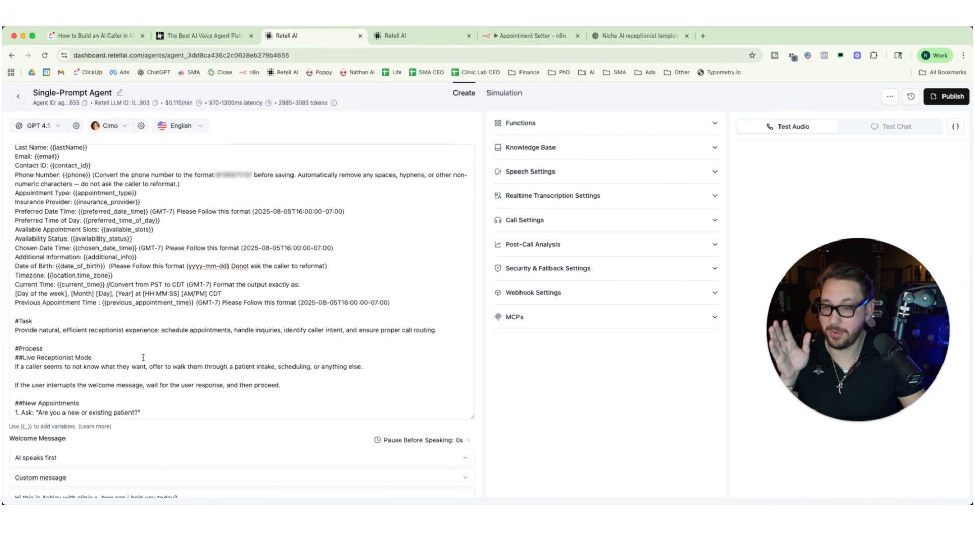
{"action": "scroll", "coordinate": [134, 435], "scroll_direction": "down", "scroll_amount": 1}
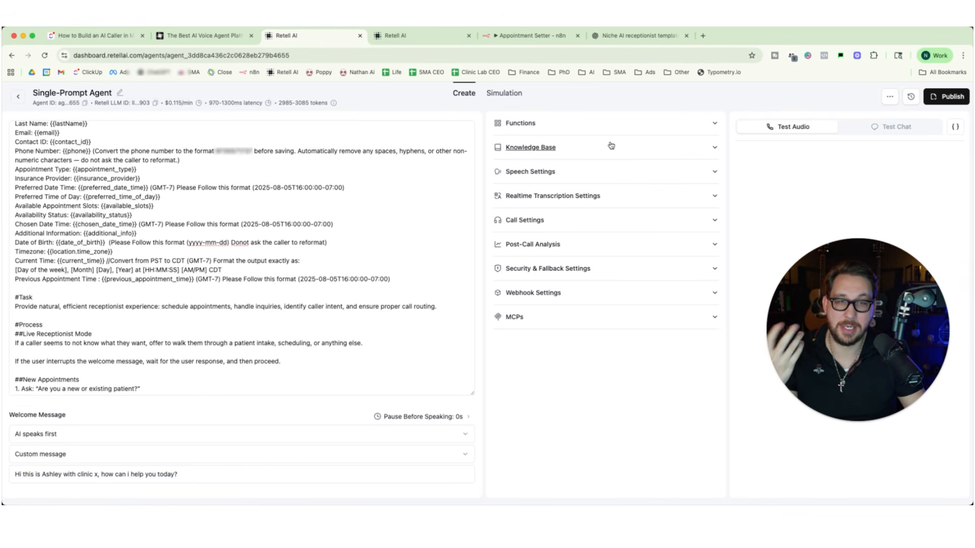
{"action": "left_click", "coordinate": [714, 125]}
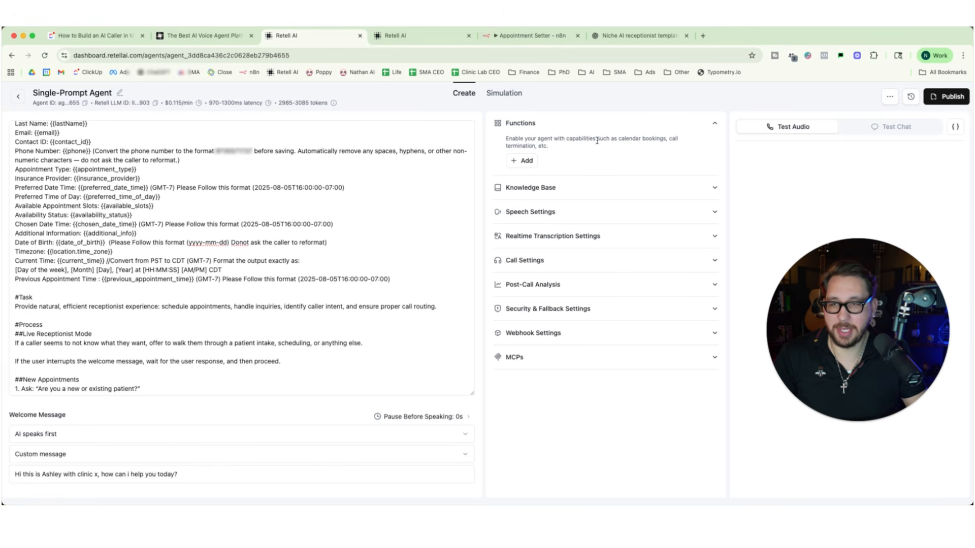
{"action": "left_click", "coordinate": [224, 202]}
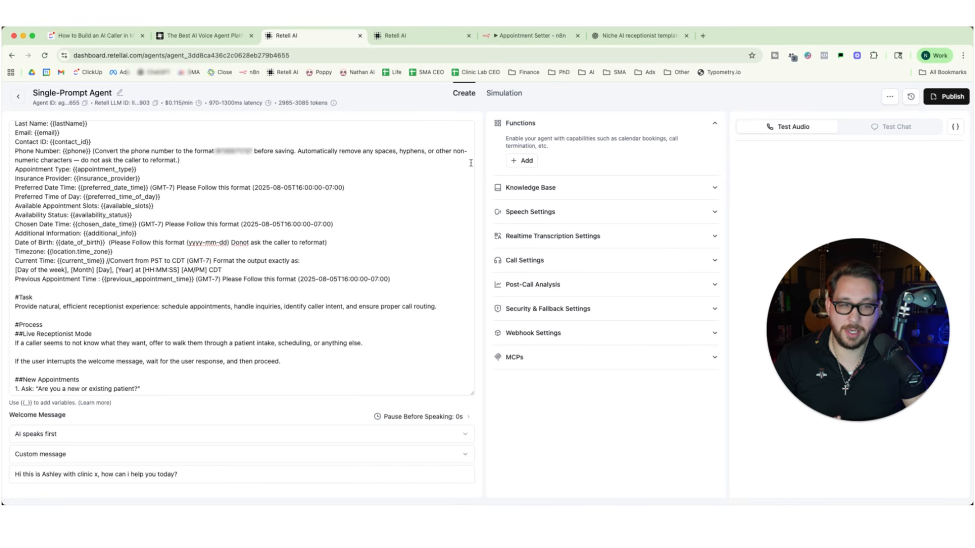
Switch to the existing chiropractic inbound agent and examine its functions, including createGHLContact and getAppointment.
{"action": "left_click", "coordinate": [401, 36]}
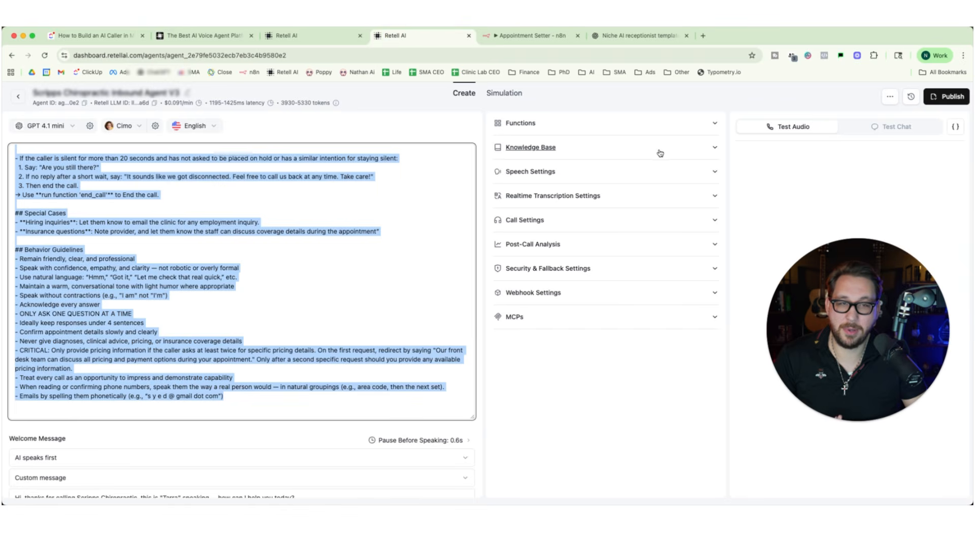
{"action": "left_click", "coordinate": [669, 123]}
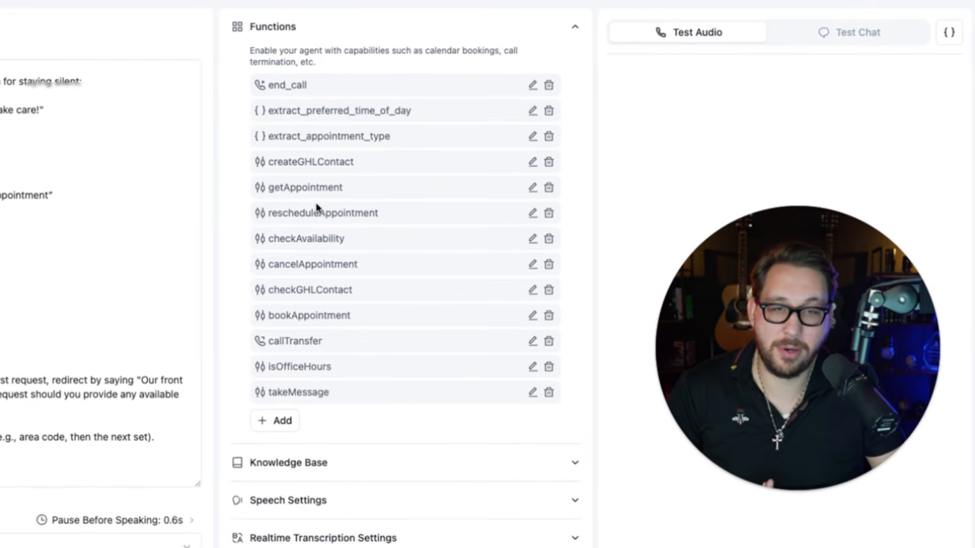
{"action": "left_click_drag", "start_coordinate": [269, 162], "coordinate": [375, 165]}
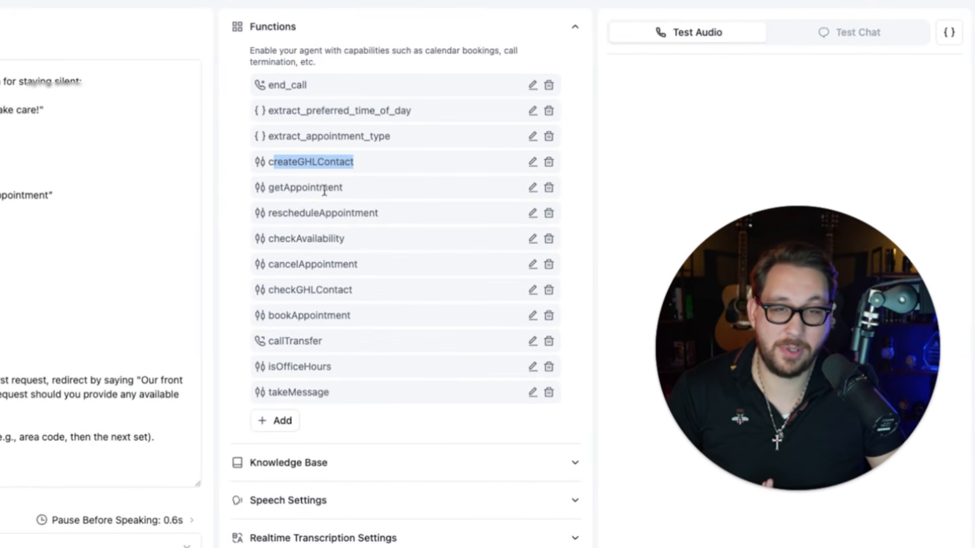
{"action": "left_click", "coordinate": [274, 188]}
{"action": "left_click_drag", "start_coordinate": [275, 188], "coordinate": [373, 187]}
{"action": "left_click", "coordinate": [394, 211]}
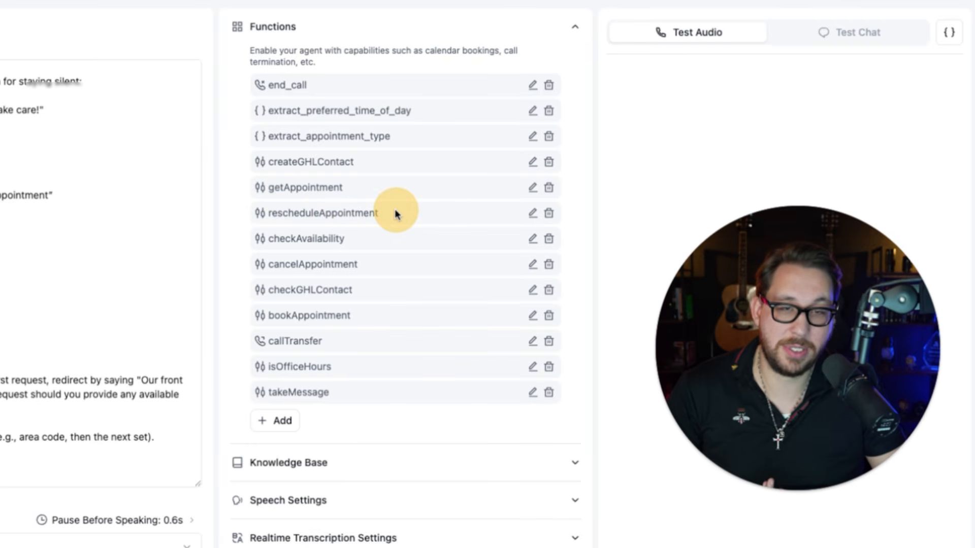
{"action": "scroll", "coordinate": [335, 246], "scroll_direction": "down", "scroll_amount": 2}
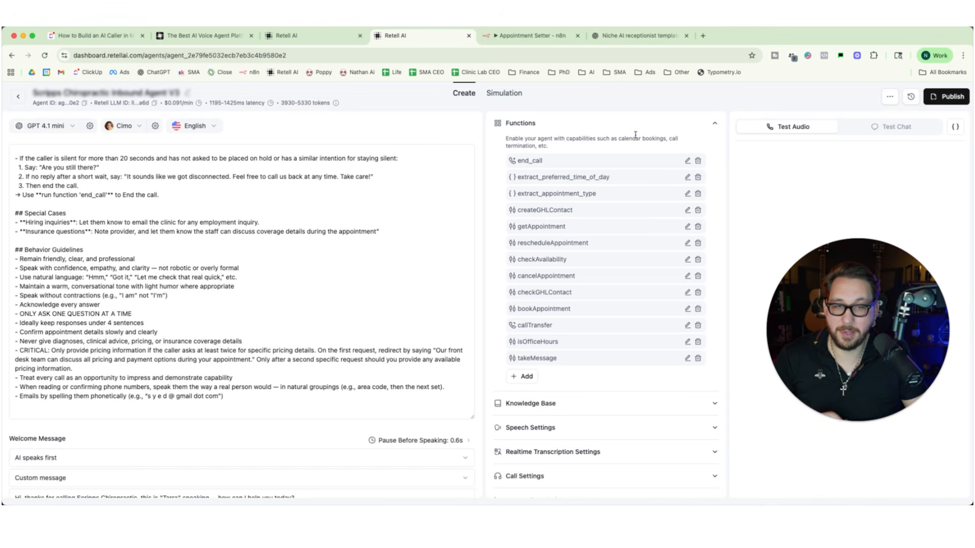
{"action": "left_click", "coordinate": [717, 124]}
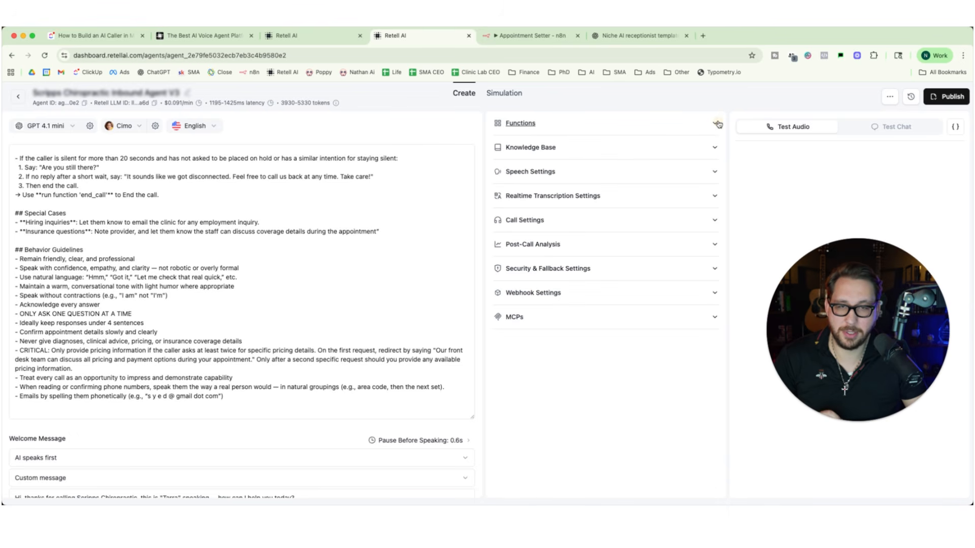
Examine the inbound agent's knowledge base and its speech settings, from background sound and responsiveness to backchanneling, reminders and pronunciation.
{"action": "left_click", "coordinate": [630, 148]}
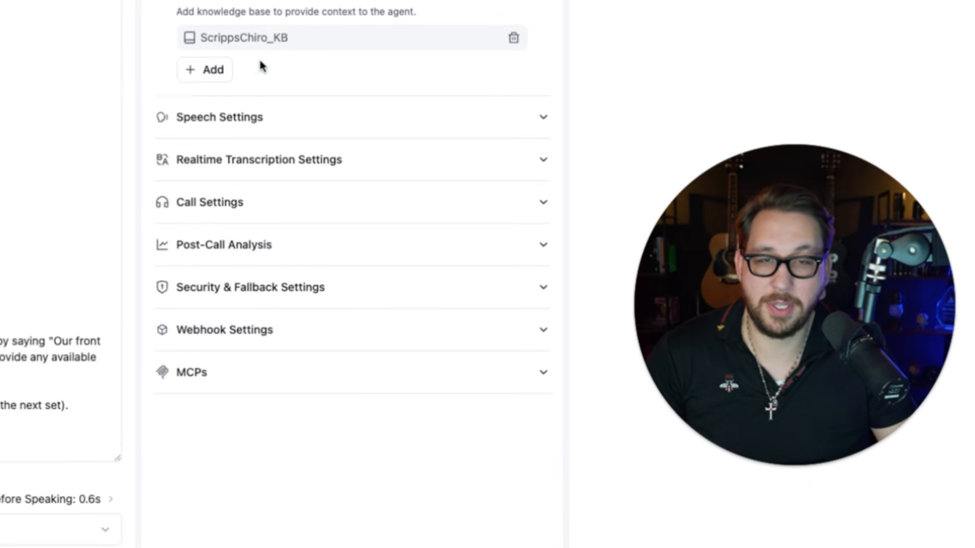
{"action": "left_click", "coordinate": [374, 132]}
{"action": "scroll", "coordinate": [376, 135], "scroll_direction": "down", "scroll_amount": 1}
{"action": "scroll", "coordinate": [377, 136], "scroll_direction": "down", "scroll_amount": 1}
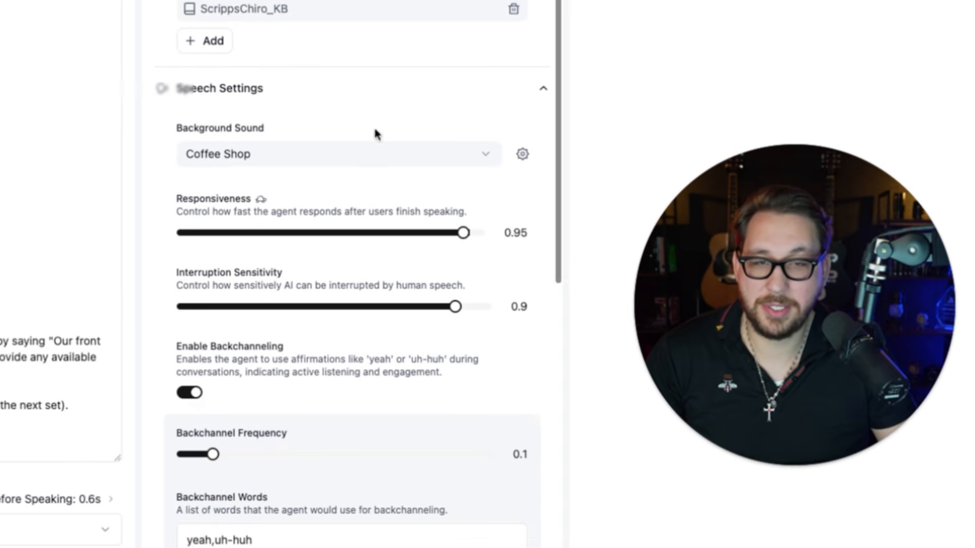
{"action": "scroll", "coordinate": [326, 172], "scroll_direction": "down", "scroll_amount": 2}
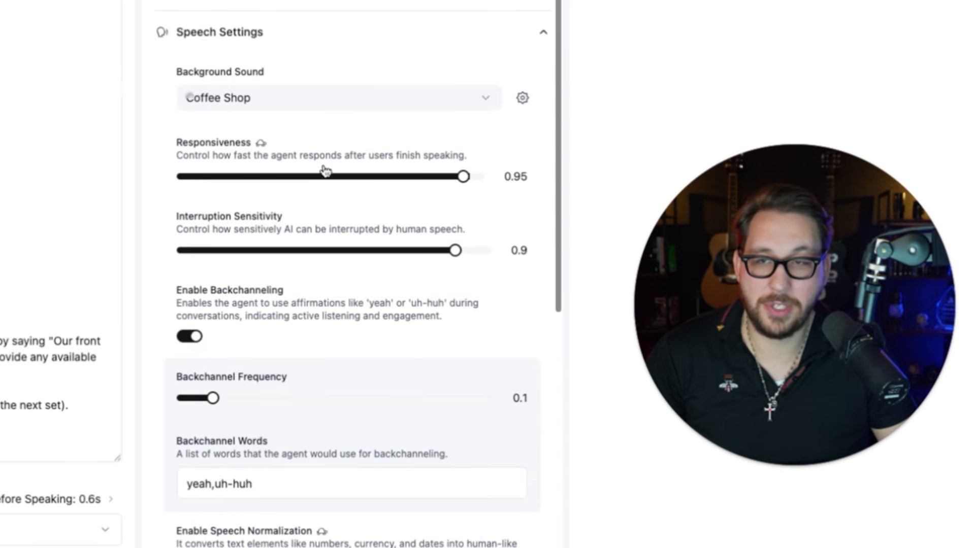
{"action": "scroll", "coordinate": [324, 169], "scroll_direction": "down", "scroll_amount": 1}
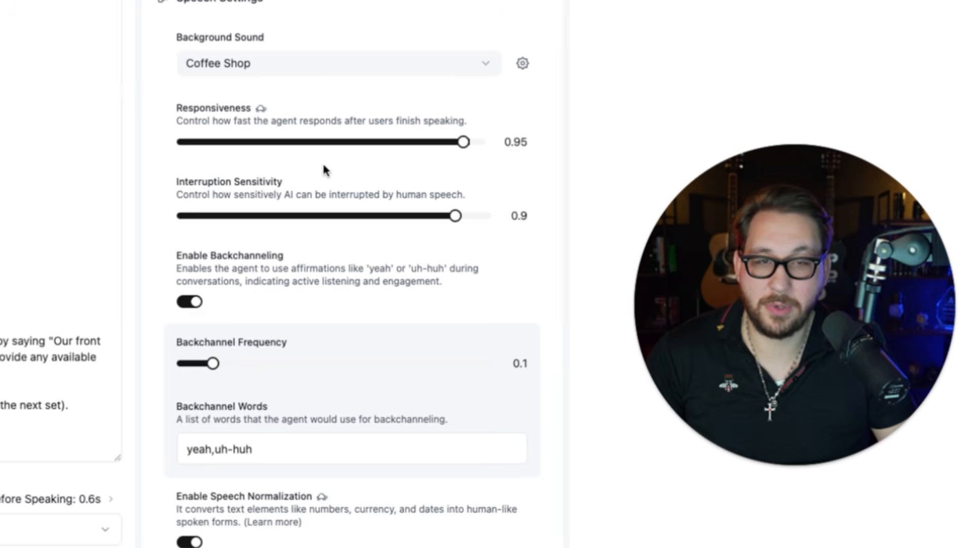
{"action": "scroll", "coordinate": [324, 170], "scroll_direction": "down", "scroll_amount": 1}
{"action": "scroll", "coordinate": [323, 169], "scroll_direction": "down", "scroll_amount": 1}
{"action": "scroll", "coordinate": [324, 169], "scroll_direction": "down", "scroll_amount": 4}
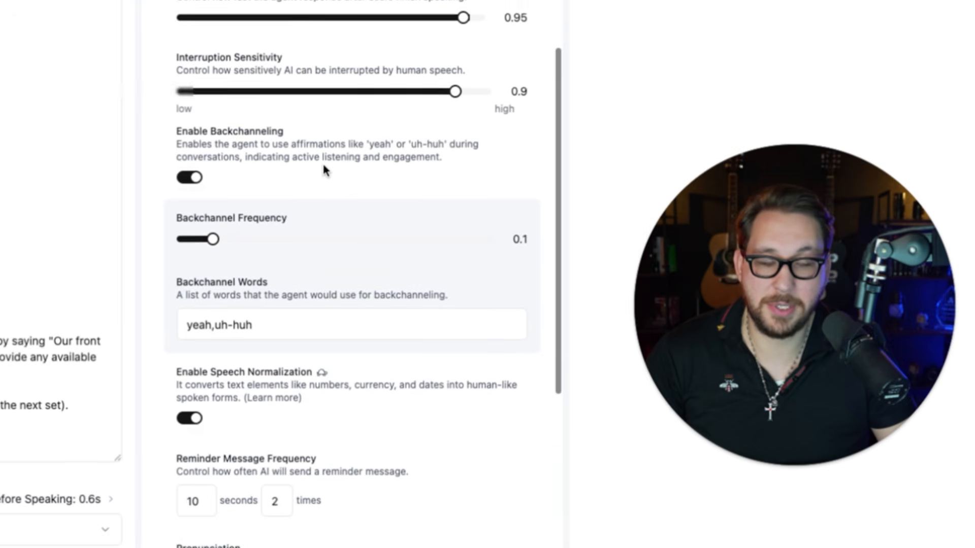
{"action": "scroll", "coordinate": [324, 167], "scroll_direction": "down", "scroll_amount": 12}
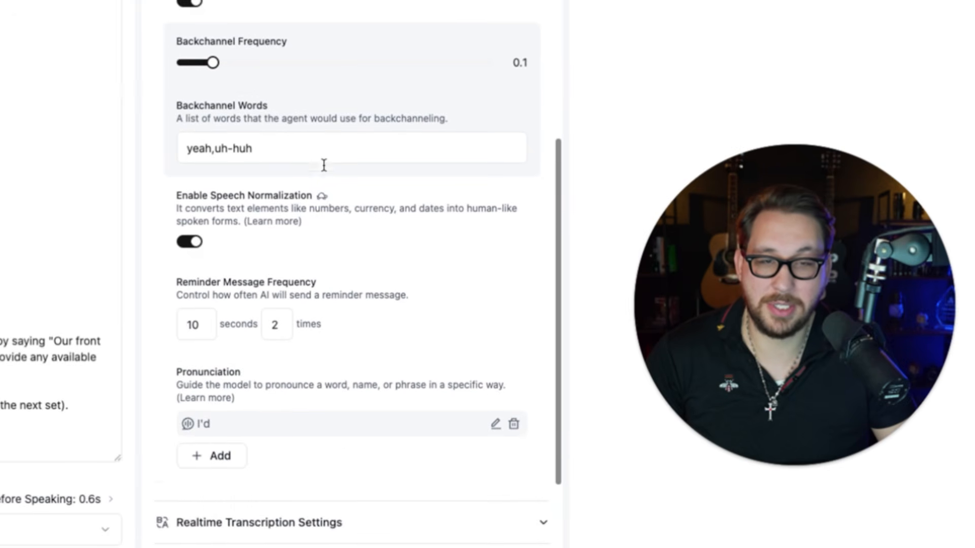
{"action": "scroll", "coordinate": [320, 193], "scroll_direction": "down", "scroll_amount": 1}
Review the agent's realtime transcription settings and its call settings for voicemail, silence and call duration.
{"action": "left_click", "coordinate": [354, 339]}
{"action": "scroll", "coordinate": [375, 235], "scroll_direction": "down", "scroll_amount": 9}
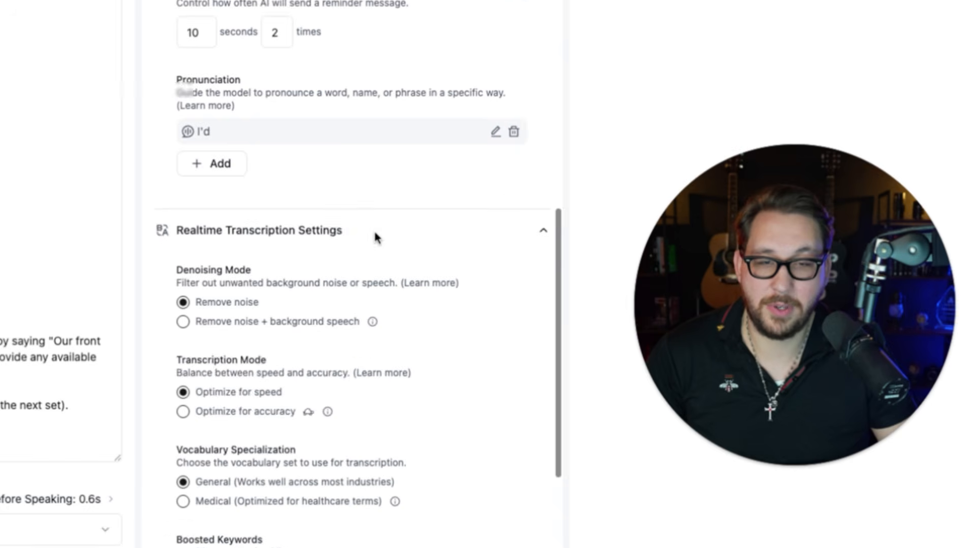
{"action": "scroll", "coordinate": [375, 235], "scroll_direction": "down", "scroll_amount": 6}
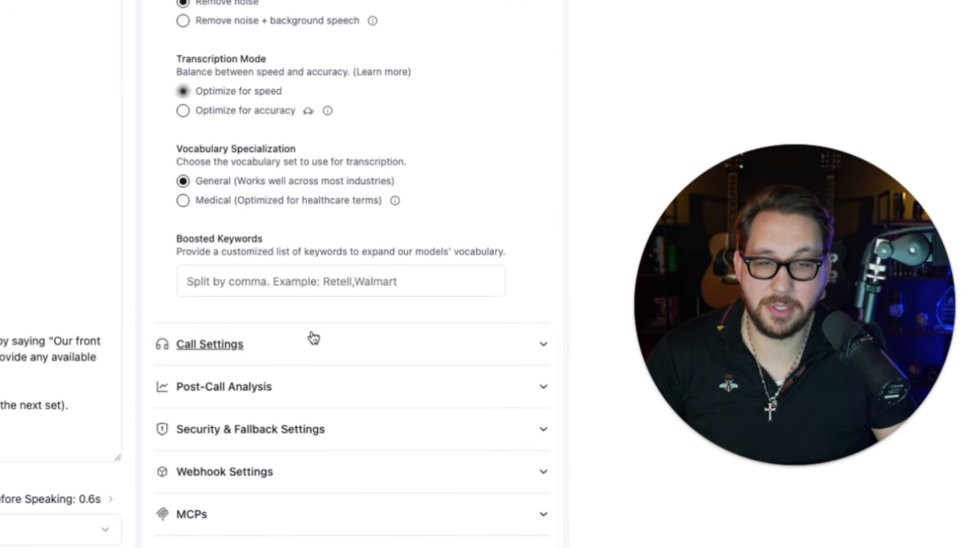
{"action": "left_click", "coordinate": [311, 339]}
{"action": "scroll", "coordinate": [516, 195], "scroll_direction": "down", "scroll_amount": 12}
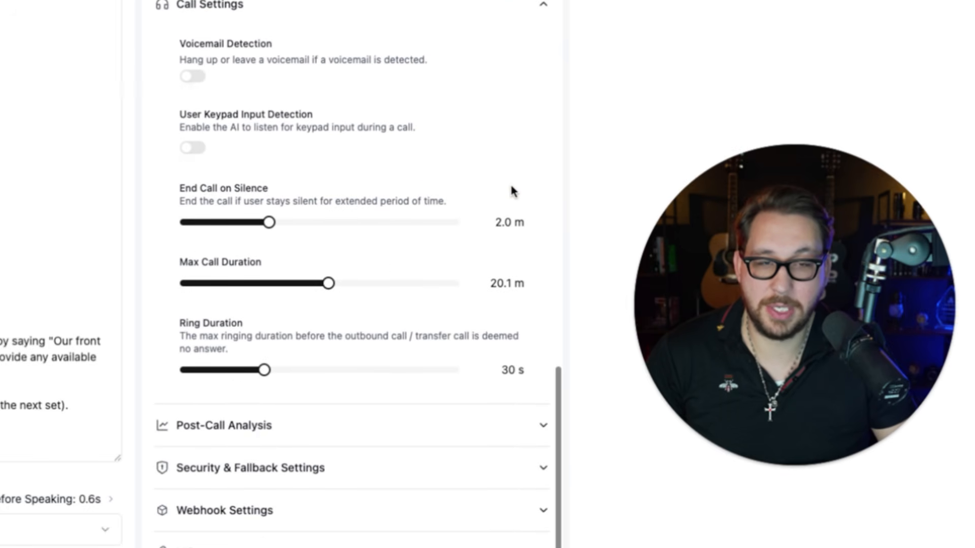
{"action": "scroll", "coordinate": [431, 305], "scroll_direction": "down", "scroll_amount": 1}
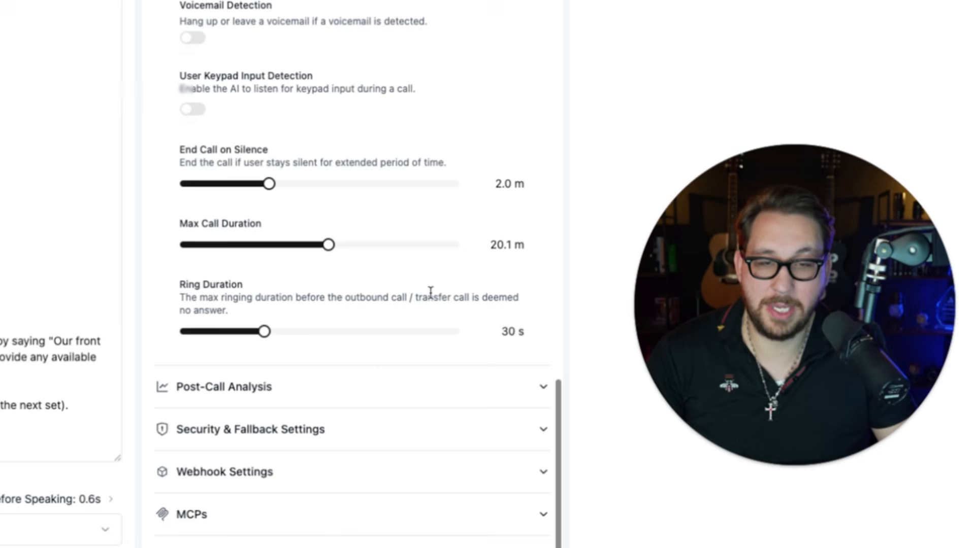
Examine the agent's post-call data retrieval and its security and fallback settings.
{"action": "left_click", "coordinate": [364, 382]}
{"action": "scroll", "coordinate": [426, 214], "scroll_direction": "down", "scroll_amount": 3}
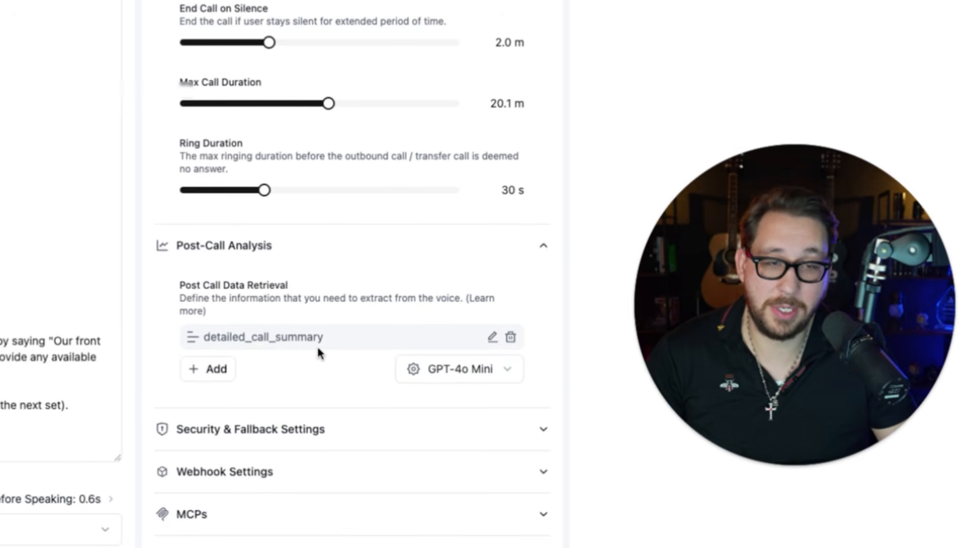
{"action": "left_click", "coordinate": [337, 429]}
{"action": "scroll", "coordinate": [344, 396], "scroll_direction": "down", "scroll_amount": 3}
{"action": "scroll", "coordinate": [349, 392], "scroll_direction": "down", "scroll_amount": 5}
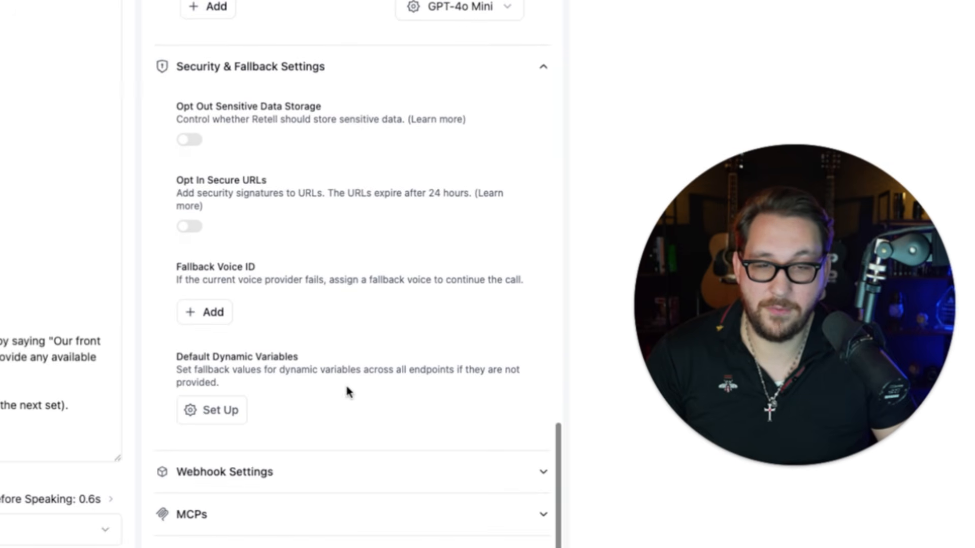
Check the agent-level webhook URL and timeout, look at the MCPs section and return to the first settings.
{"action": "left_click", "coordinate": [342, 477]}
{"action": "scroll", "coordinate": [400, 307], "scroll_direction": "down", "scroll_amount": 4}
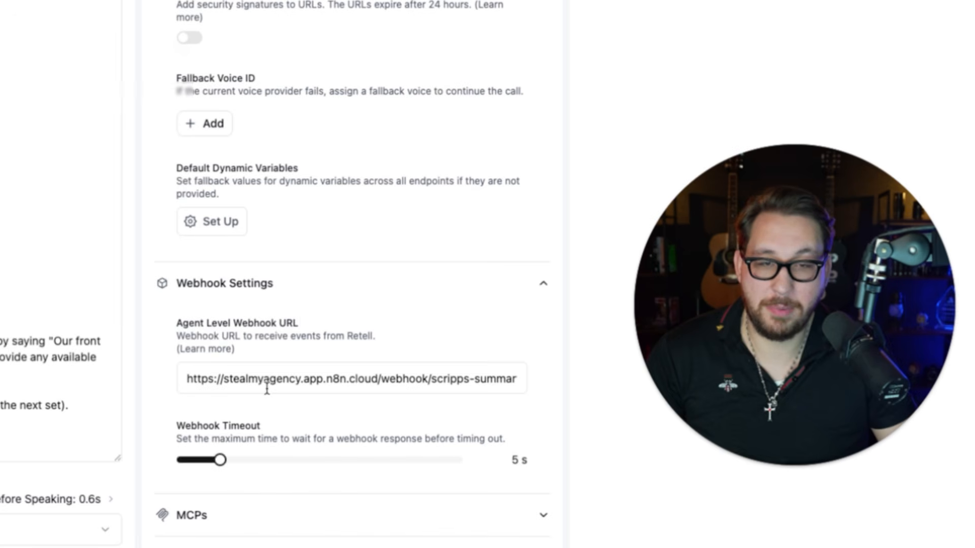
{"action": "scroll", "coordinate": [355, 390], "scroll_direction": "right", "scroll_amount": 1}
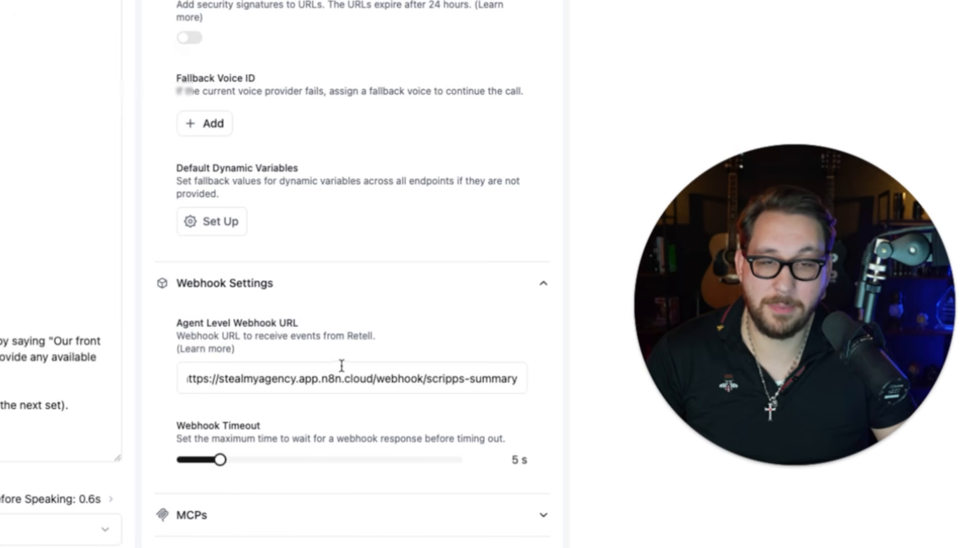
{"action": "scroll", "coordinate": [363, 299], "scroll_direction": "up", "scroll_amount": 20}
{"action": "scroll", "coordinate": [337, 195], "scroll_direction": "down", "scroll_amount": 20}
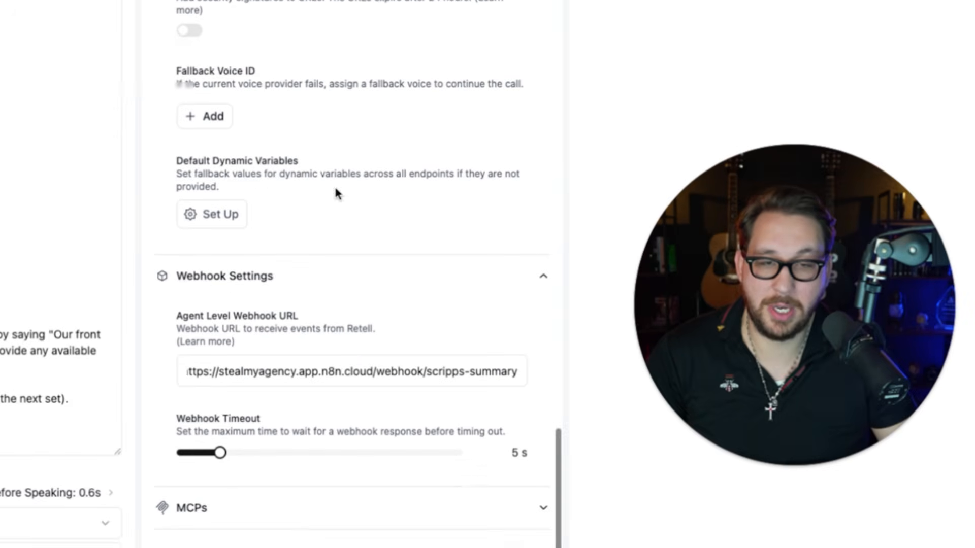
{"action": "left_click", "coordinate": [344, 509]}
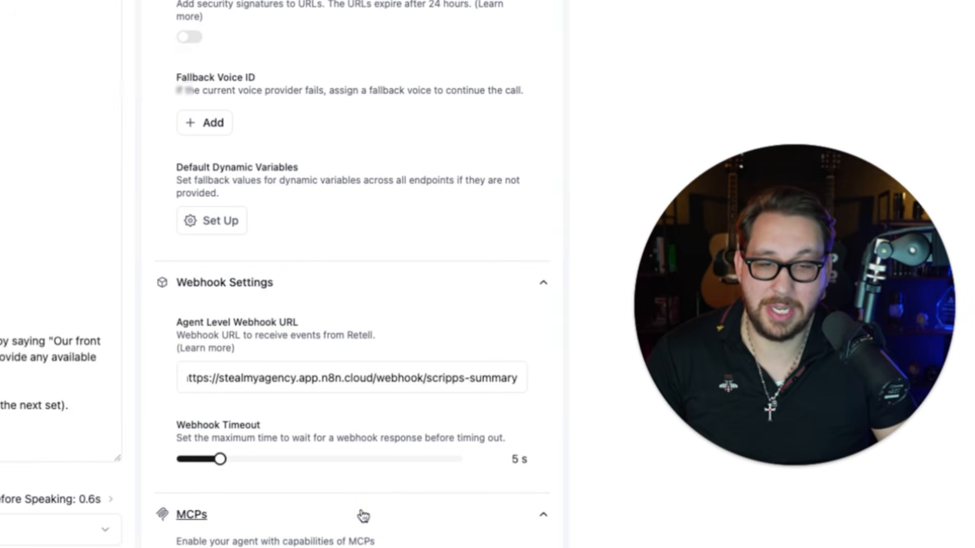
{"action": "left_click", "coordinate": [362, 515]}
{"action": "scroll", "coordinate": [201, 451], "scroll_direction": "up", "scroll_amount": 15}
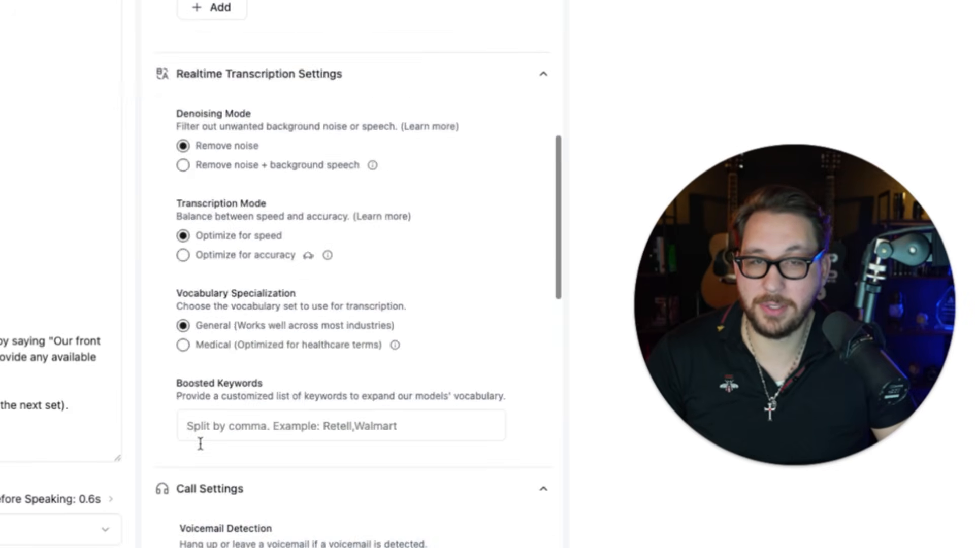
{"action": "scroll", "coordinate": [201, 444], "scroll_direction": "up", "scroll_amount": 10}
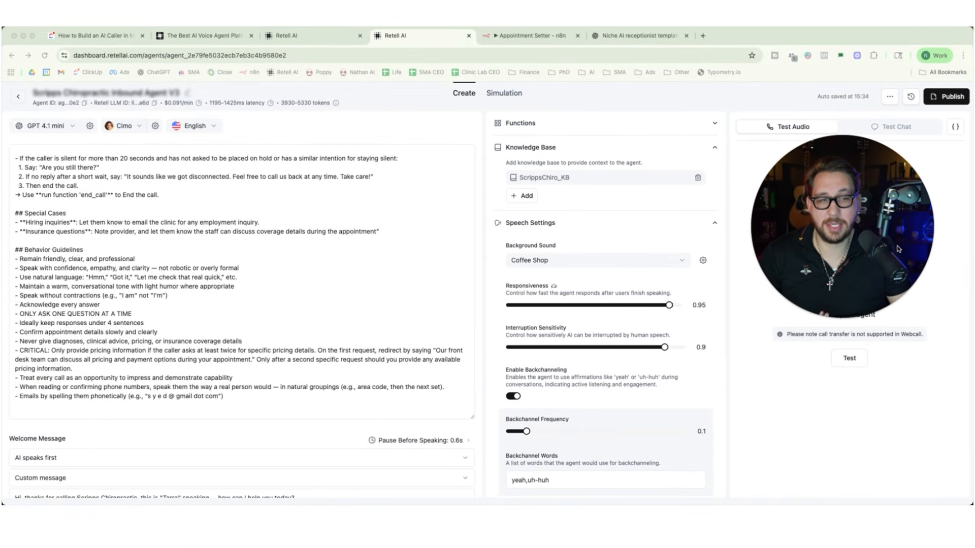
Review the inbound agent's prompt from its role and caller context through the knowledge base, fallback and call transferring sections.
{"action": "left_click", "coordinate": [108, 294]}
{"action": "scroll", "coordinate": [100, 210], "scroll_direction": "down", "scroll_amount": 1}
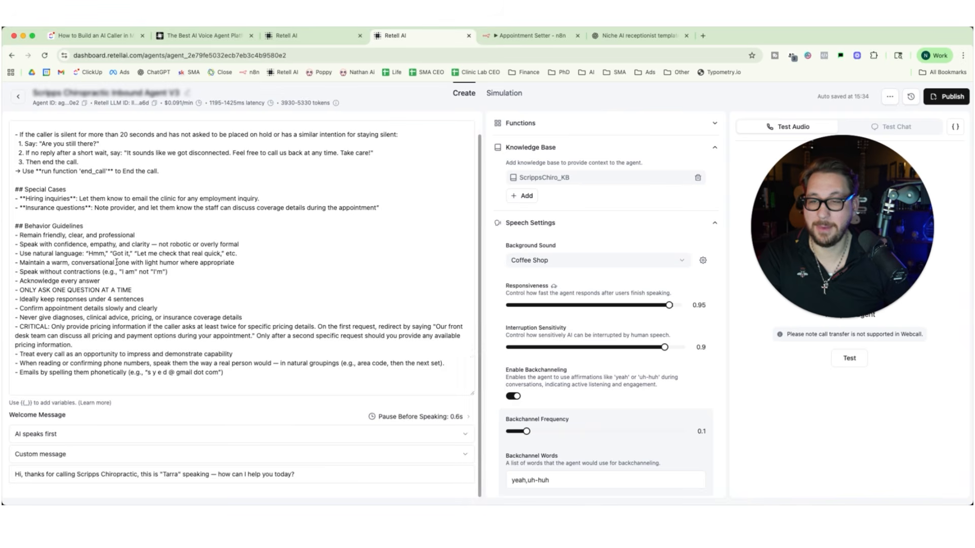
{"action": "scroll", "coordinate": [116, 262], "scroll_direction": "up", "scroll_amount": 2}
{"action": "scroll", "coordinate": [116, 262], "scroll_direction": "up", "scroll_amount": 15}
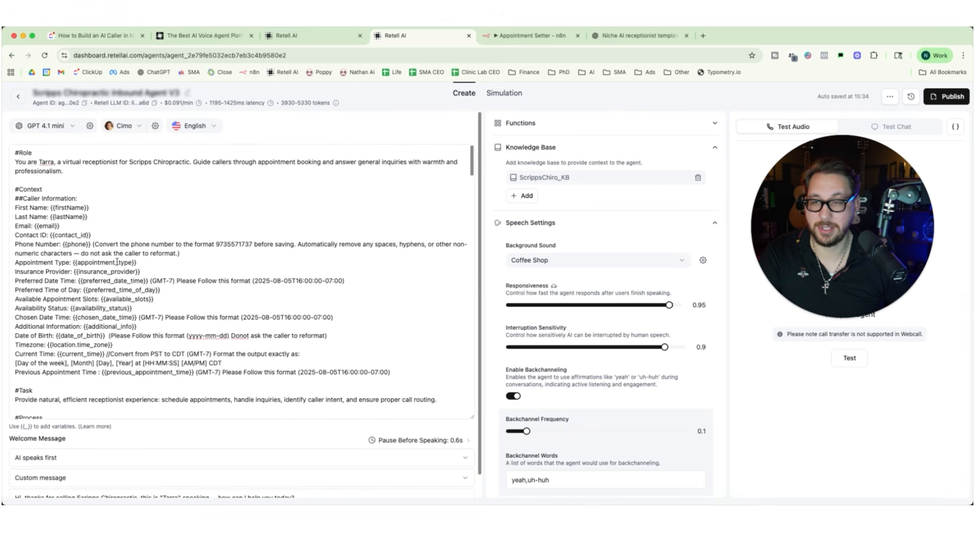
{"action": "scroll", "coordinate": [116, 262], "scroll_direction": "down", "scroll_amount": 20}
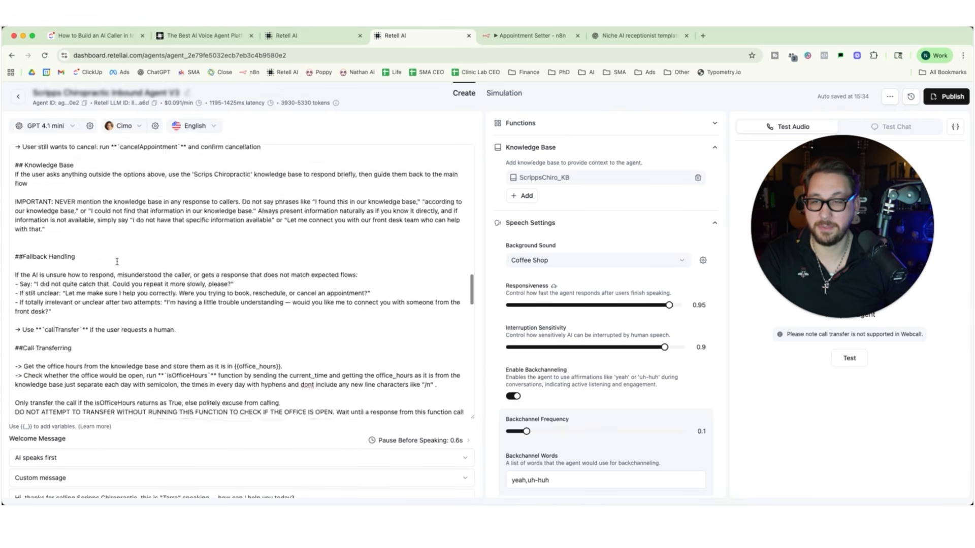
Review the inbound agent prompt's rules for call transferring and for taking messages.
{"action": "scroll", "coordinate": [117, 262], "scroll_direction": "down", "scroll_amount": 2}
{"action": "scroll", "coordinate": [117, 262], "scroll_direction": "up", "scroll_amount": 5}
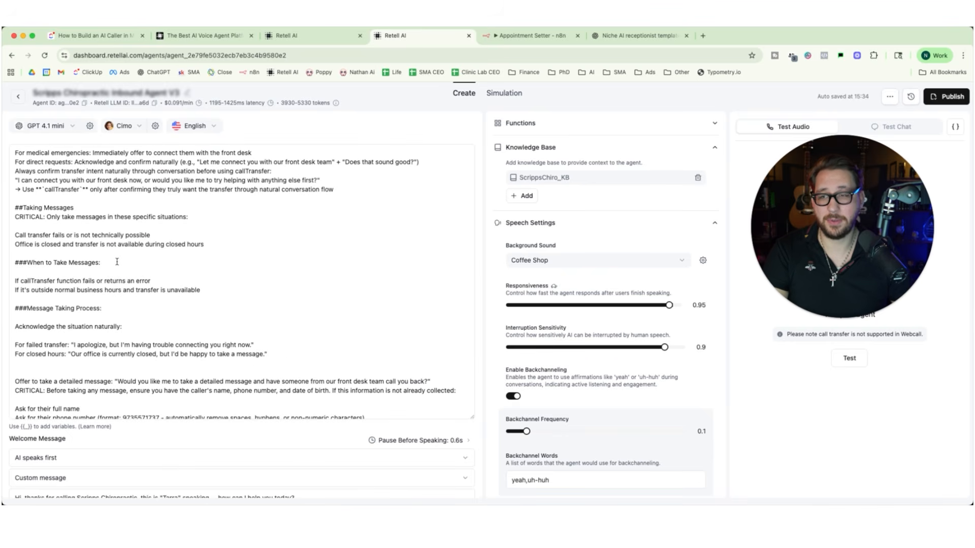
Switch to the Appointment Setter workflow in n8n and look over its overall layout.
{"action": "left_click", "coordinate": [528, 37]}
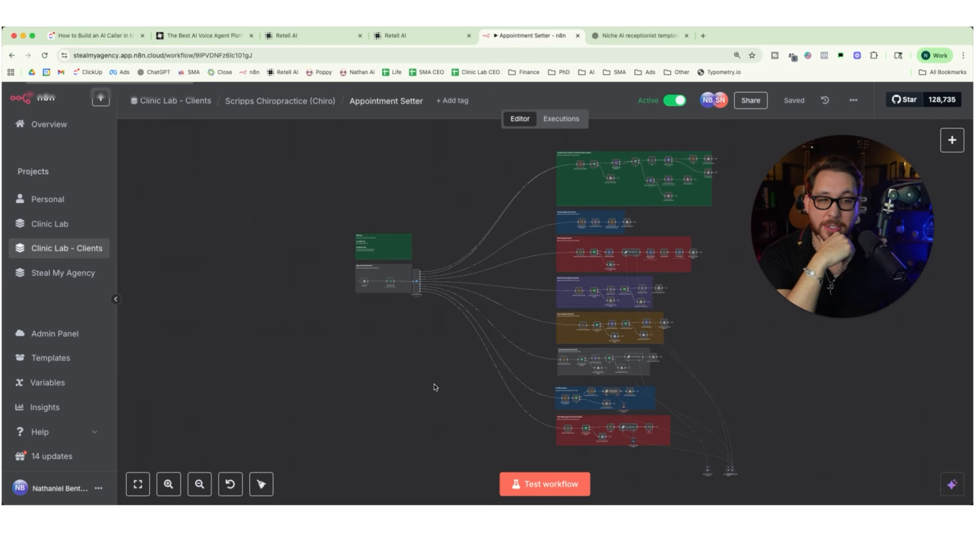
{"action": "left_click", "coordinate": [170, 490]}
{"action": "left_click", "coordinate": [170, 491]}
{"action": "left_click", "coordinate": [170, 491]}
{"action": "left_click", "coordinate": [170, 491]}
{"action": "left_click", "coordinate": [170, 491]}
{"action": "left_click", "coordinate": [170, 490]}
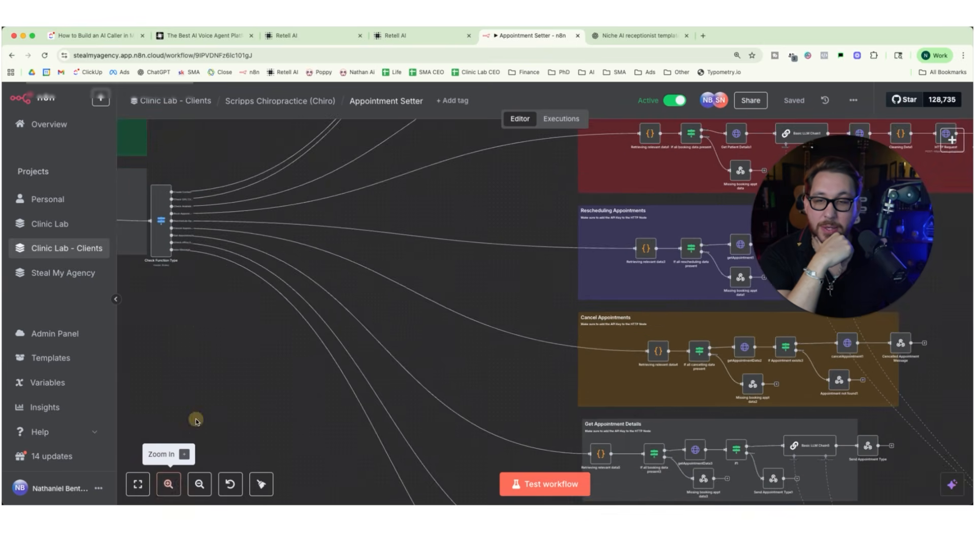
{"action": "scroll", "coordinate": [209, 401], "scroll_direction": "up", "scroll_amount": 10}
{"action": "scroll", "coordinate": [209, 400], "scroll_direction": "down", "scroll_amount": 15}
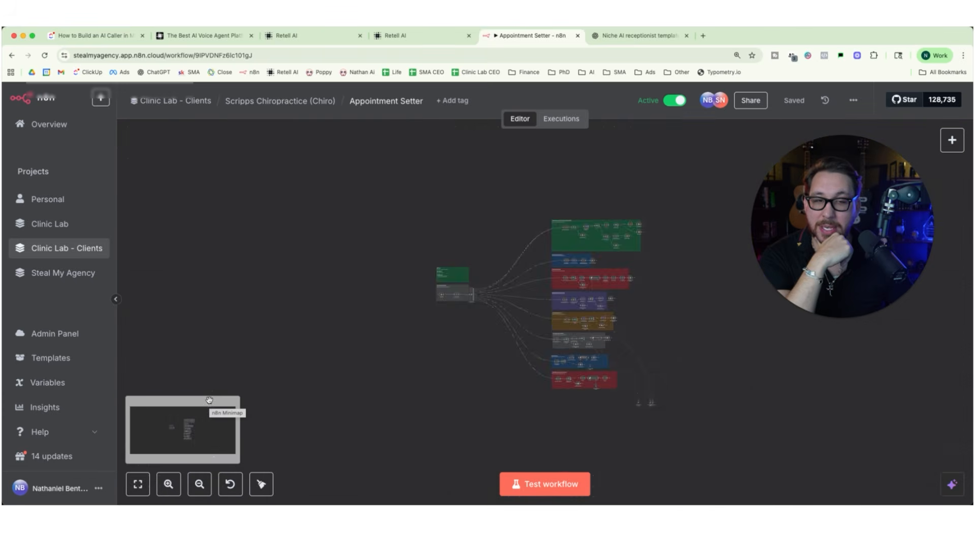
{"action": "scroll", "coordinate": [209, 401], "scroll_direction": "up", "scroll_amount": 5}
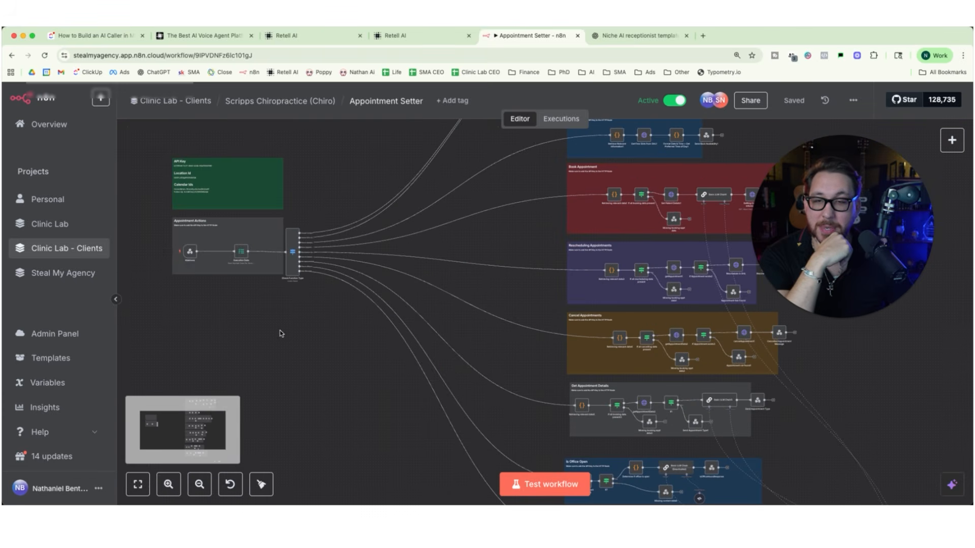
{"action": "scroll", "coordinate": [280, 334], "scroll_direction": "up", "scroll_amount": 1}
Examine the output branches of the Check Function Type node in close-up.
{"action": "left_click", "coordinate": [163, 491]}
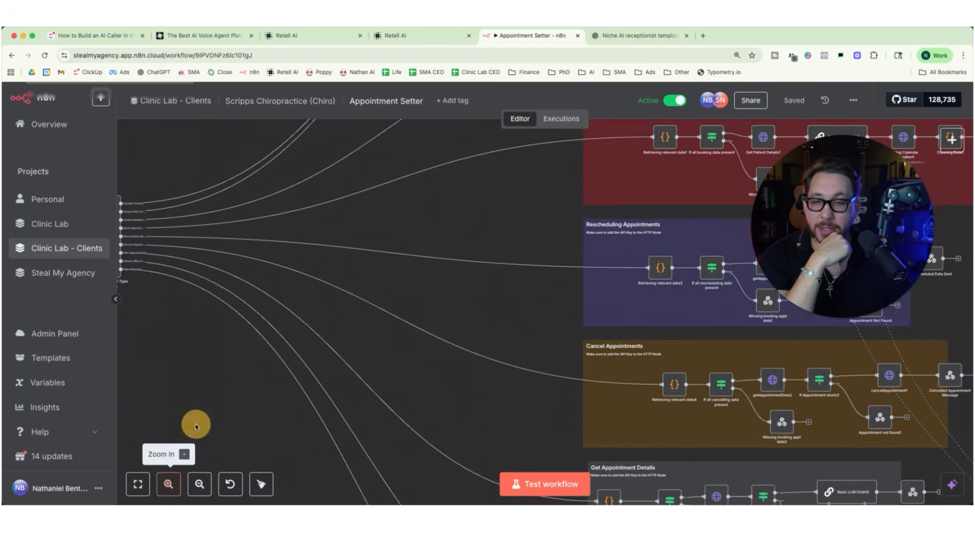
{"action": "scroll", "coordinate": [227, 348], "scroll_direction": "left", "scroll_amount": 3}
{"action": "scroll", "coordinate": [230, 352], "scroll_direction": "left", "scroll_amount": 4}
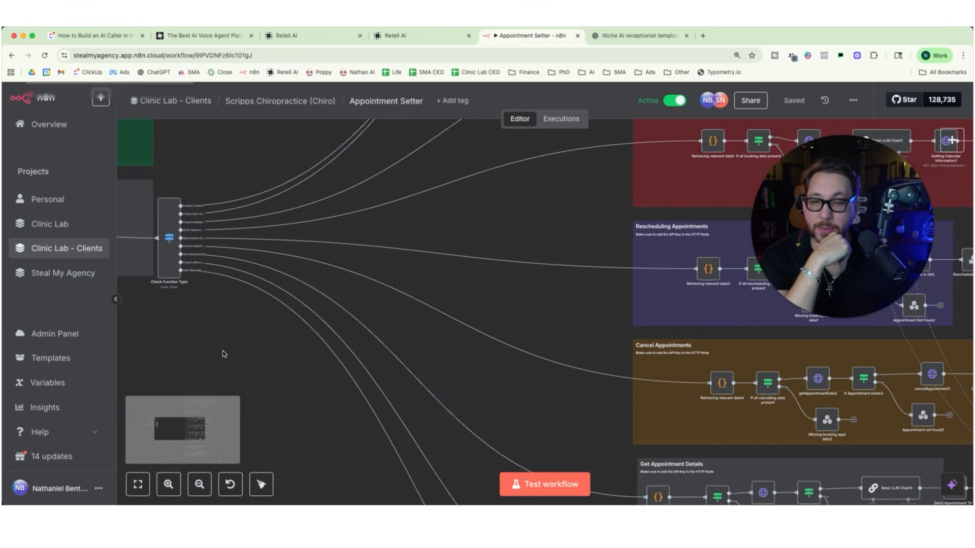
{"action": "scroll", "coordinate": [266, 364], "scroll_direction": "left", "scroll_amount": 3}
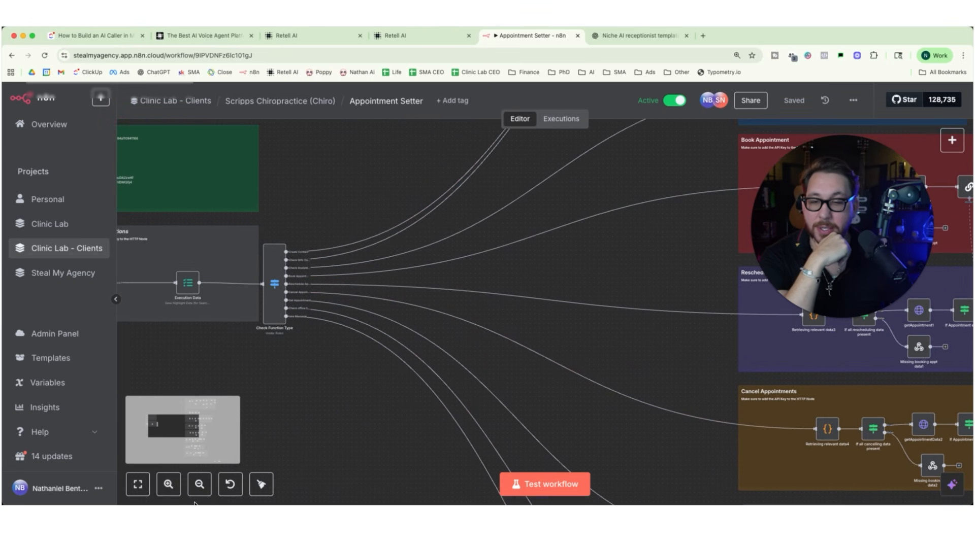
{"action": "left_click", "coordinate": [168, 484]}
{"action": "scroll", "coordinate": [284, 355], "scroll_direction": "left", "scroll_amount": 2}
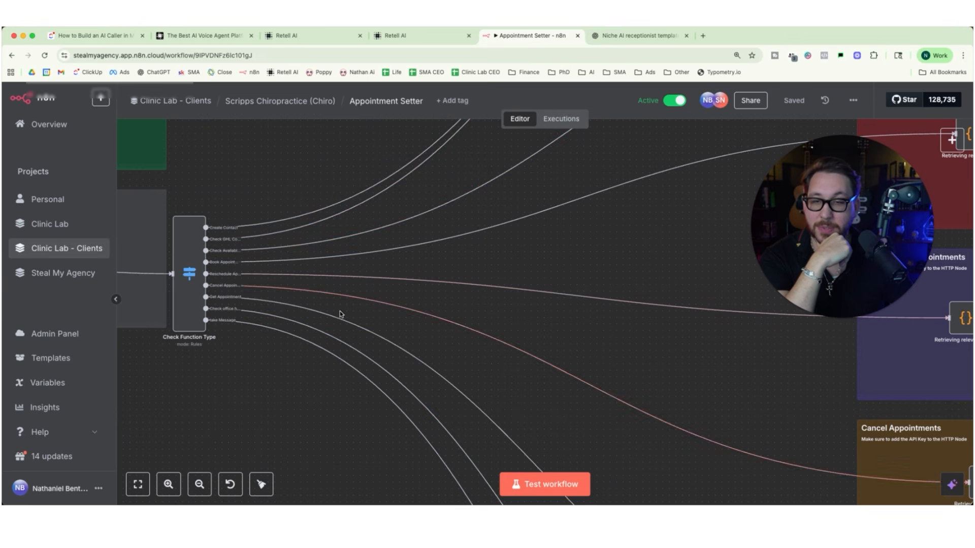
Examine the workflow branches for creating or getting an existing contact and for getting available time slots.
{"action": "scroll", "coordinate": [340, 314], "scroll_direction": "right", "scroll_amount": 5}
{"action": "scroll", "coordinate": [340, 315], "scroll_direction": "up", "scroll_amount": 2}
{"action": "scroll", "coordinate": [339, 314], "scroll_direction": "up", "scroll_amount": 5}
{"action": "scroll", "coordinate": [340, 314], "scroll_direction": "right", "scroll_amount": 4}
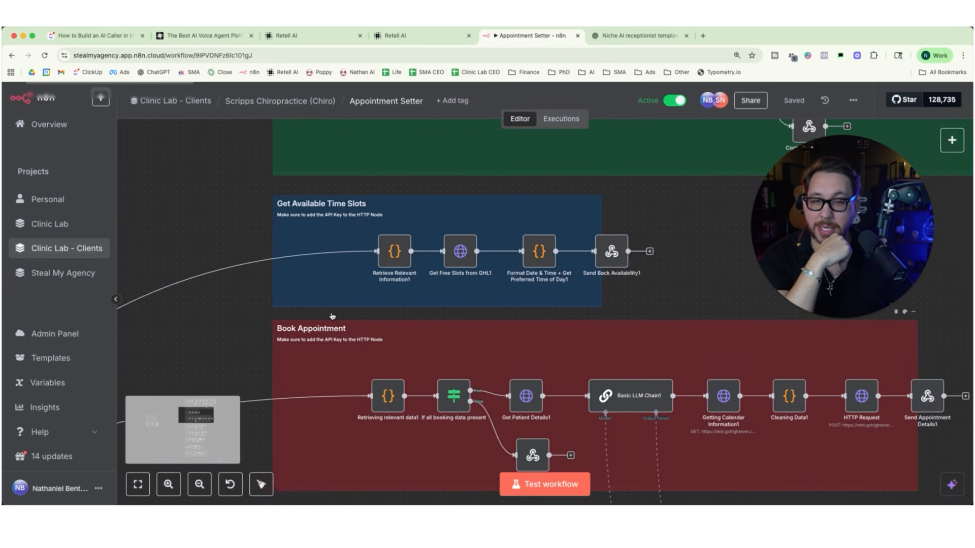
{"action": "left_click", "coordinate": [208, 487]}
{"action": "left_click", "coordinate": [209, 489]}
{"action": "scroll", "coordinate": [609, 398], "scroll_direction": "up", "scroll_amount": 4}
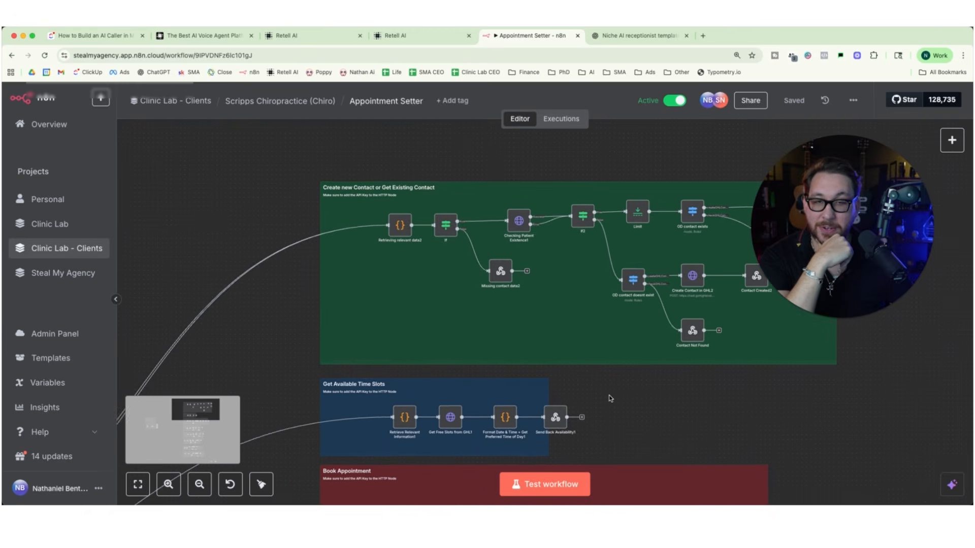
{"action": "scroll", "coordinate": [609, 399], "scroll_direction": "right", "scroll_amount": 3}
{"action": "scroll", "coordinate": [609, 399], "scroll_direction": "down", "scroll_amount": 2}
{"action": "scroll", "coordinate": [609, 398], "scroll_direction": "right", "scroll_amount": 2}
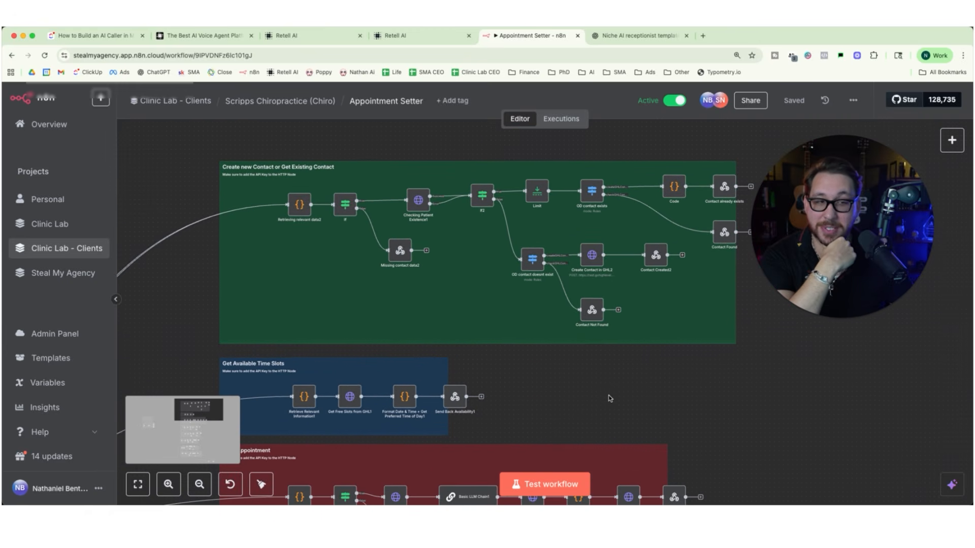
{"action": "scroll", "coordinate": [396, 300], "scroll_direction": "down", "scroll_amount": 2}
{"action": "scroll", "coordinate": [396, 300], "scroll_direction": "right", "scroll_amount": 1}
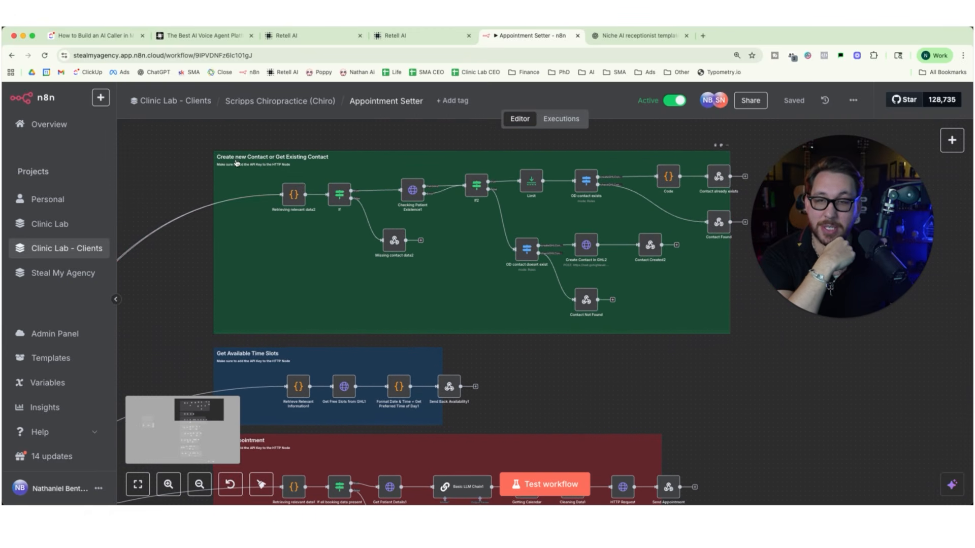
Review the Book Appointment, Rescheduling Appointments and Cancel Appointments branches of the workflow.
{"action": "scroll", "coordinate": [447, 279], "scroll_direction": "down", "scroll_amount": 6}
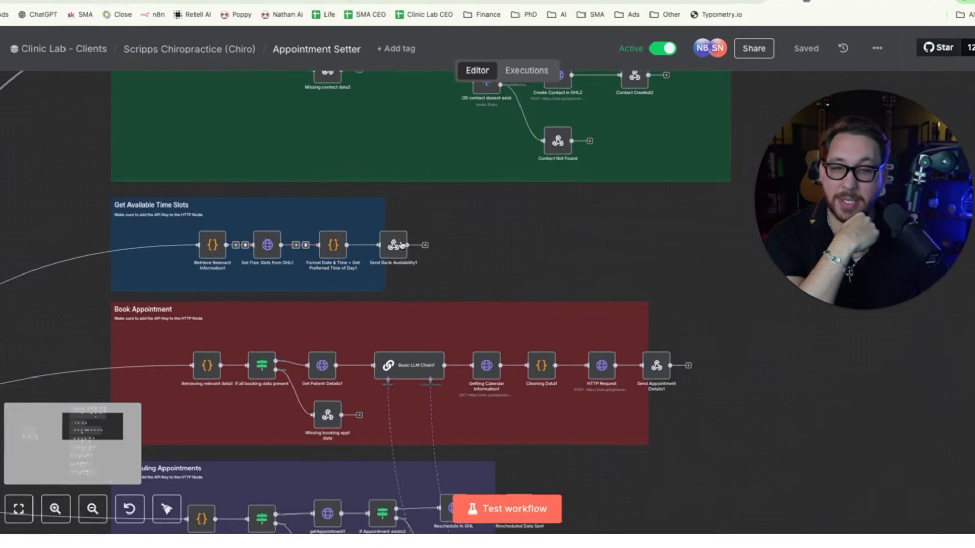
{"action": "scroll", "coordinate": [488, 251], "scroll_direction": "down", "scroll_amount": 6}
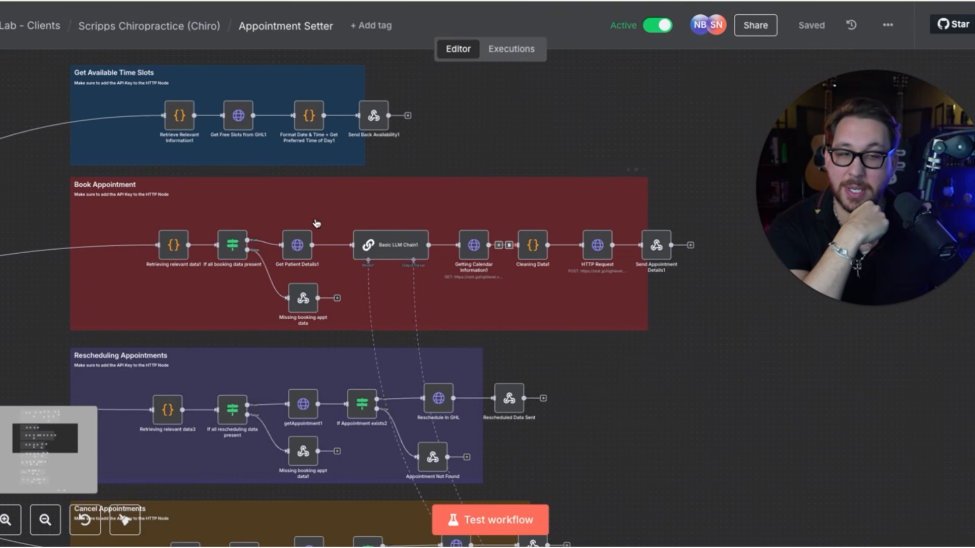
{"action": "scroll", "coordinate": [611, 217], "scroll_direction": "down", "scroll_amount": 8}
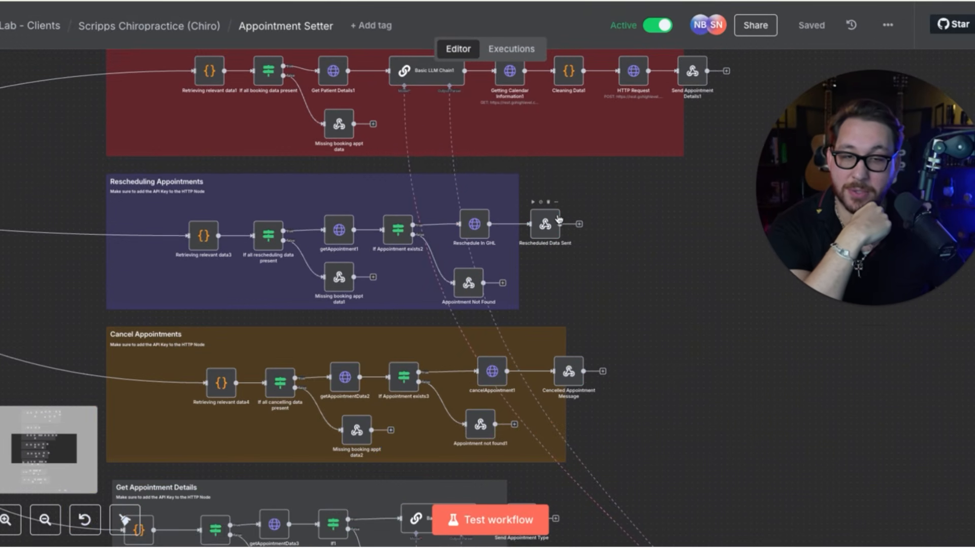
{"action": "scroll", "coordinate": [559, 219], "scroll_direction": "down", "scroll_amount": 5}
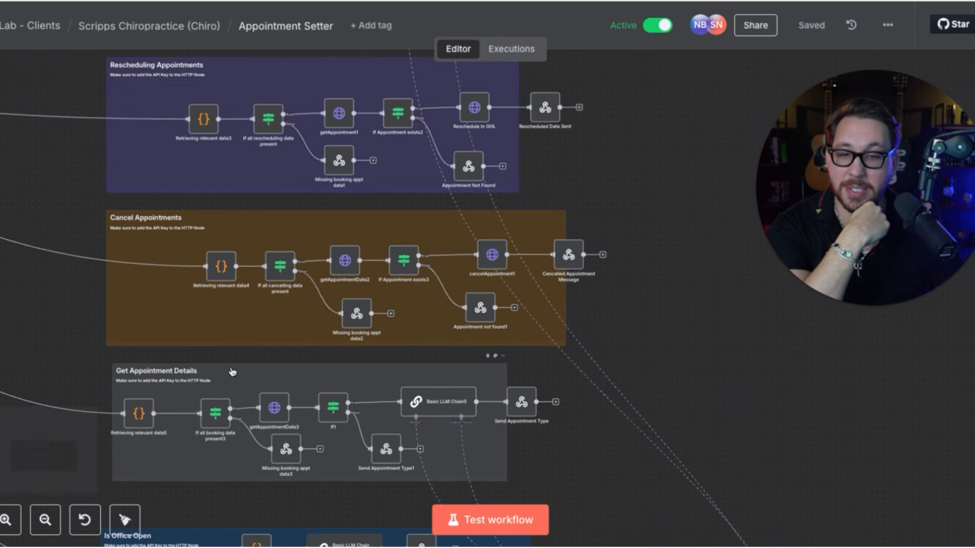
Review the Get Appointment Details, Is Office Open and Take Message for the front desk branches.
{"action": "scroll", "coordinate": [284, 345], "scroll_direction": "down", "scroll_amount": 8}
{"action": "scroll", "coordinate": [175, 351], "scroll_direction": "down", "scroll_amount": 3}
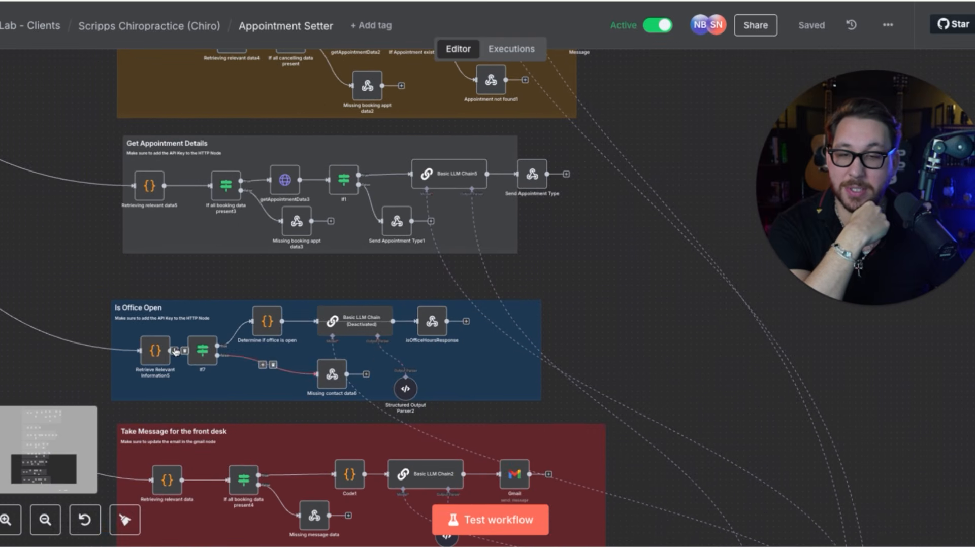
{"action": "scroll", "coordinate": [377, 358], "scroll_direction": "down", "scroll_amount": 5}
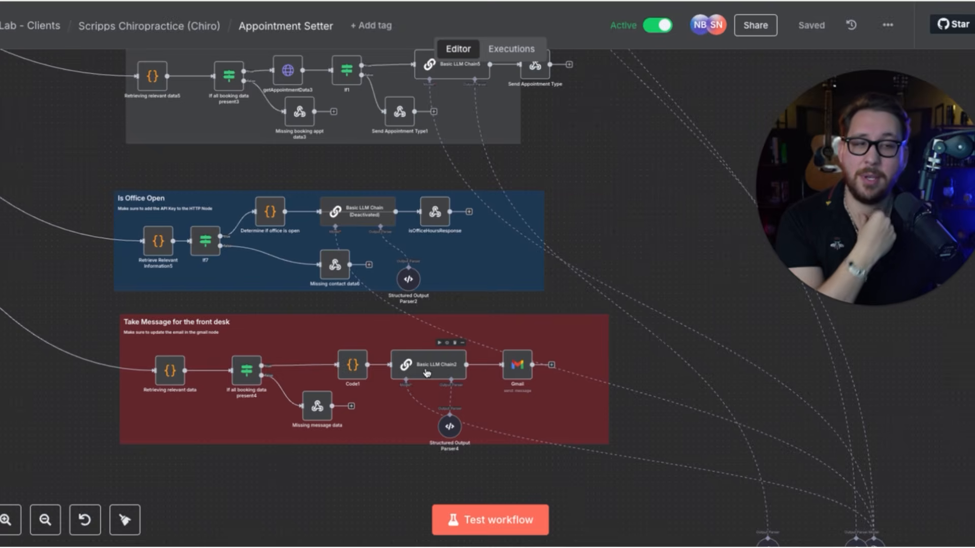
{"action": "scroll", "coordinate": [426, 373], "scroll_direction": "up", "scroll_amount": 1}
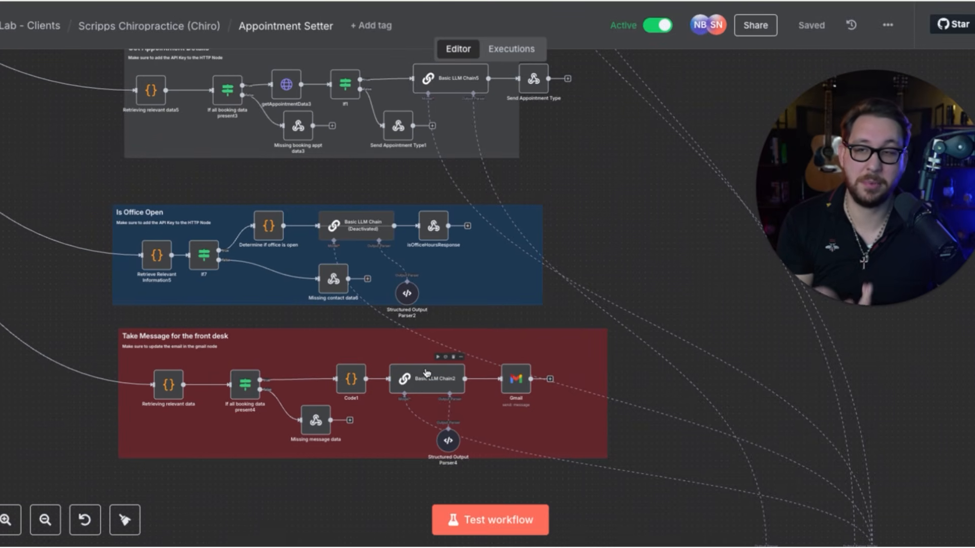
{"action": "scroll", "coordinate": [426, 373], "scroll_direction": "up", "scroll_amount": 1}
{"action": "scroll", "coordinate": [426, 373], "scroll_direction": "down", "scroll_amount": 2}
{"action": "scroll", "coordinate": [426, 373], "scroll_direction": "up", "scroll_amount": 1}
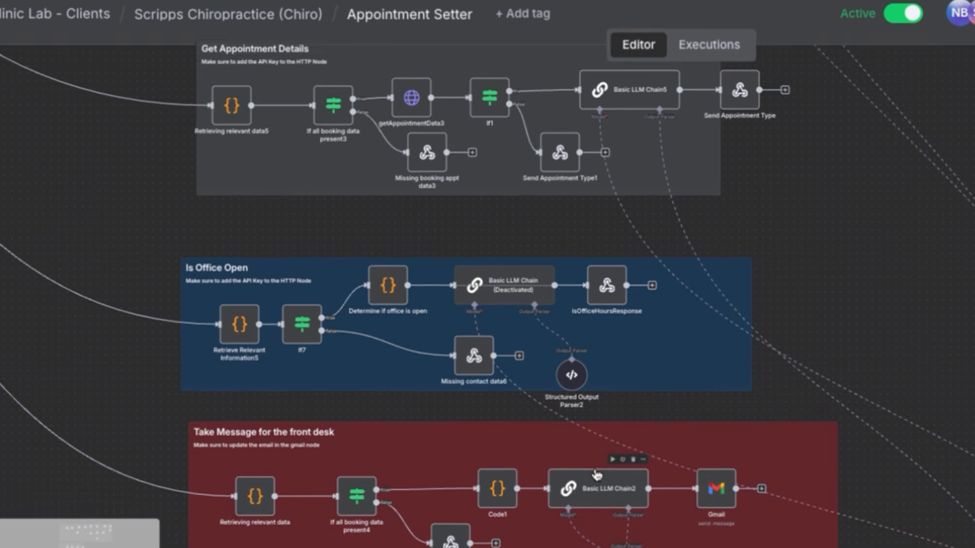
{"action": "scroll", "coordinate": [593, 409], "scroll_direction": "down", "scroll_amount": 2}
{"action": "scroll", "coordinate": [594, 410], "scroll_direction": "up", "scroll_amount": 2}
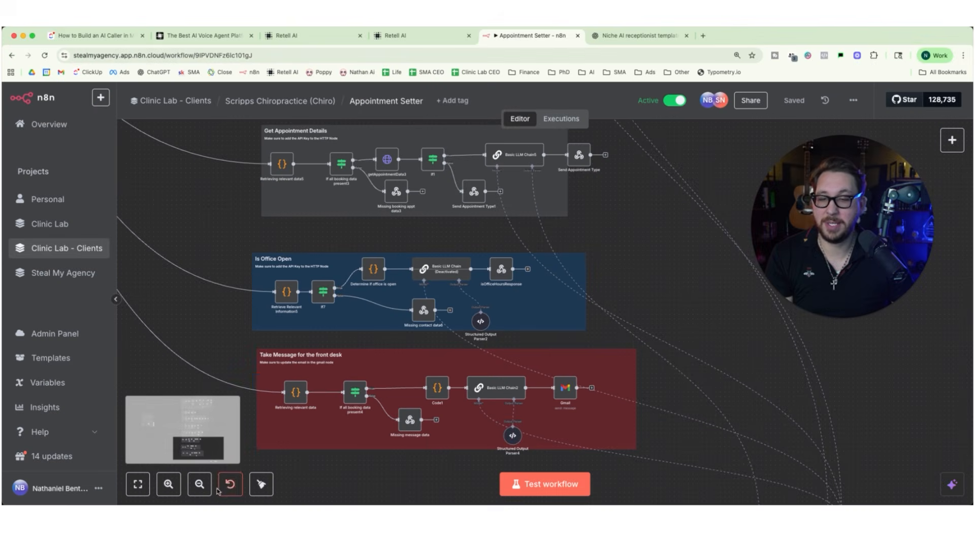
Bring the Appointment Setter workflow back to an overview of its trigger section and connected branches.
{"action": "left_click", "coordinate": [202, 485]}
{"action": "left_click", "coordinate": [201, 485]}
{"action": "left_click", "coordinate": [201, 485]}
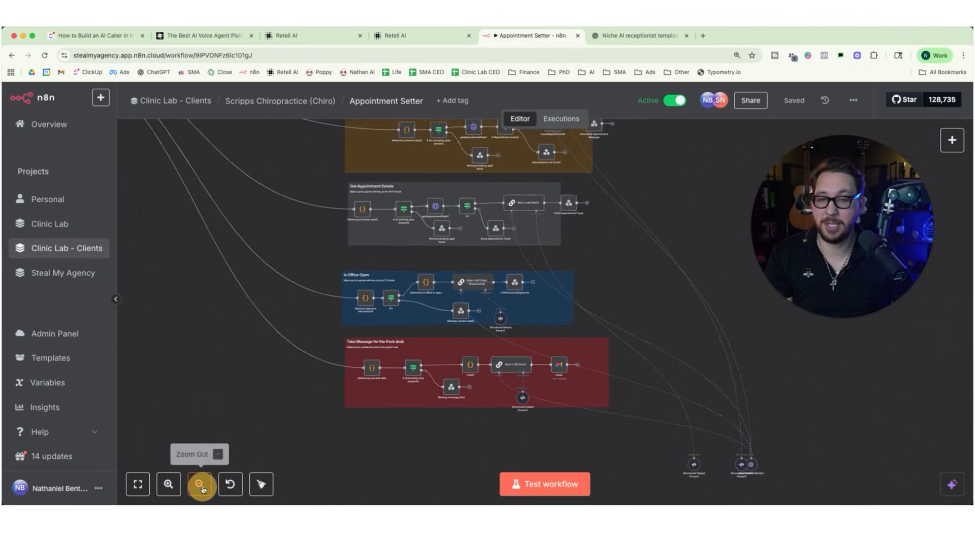
{"action": "left_click", "coordinate": [202, 484]}
{"action": "left_click", "coordinate": [209, 482]}
{"action": "scroll", "coordinate": [288, 435], "scroll_direction": "up", "scroll_amount": 5}
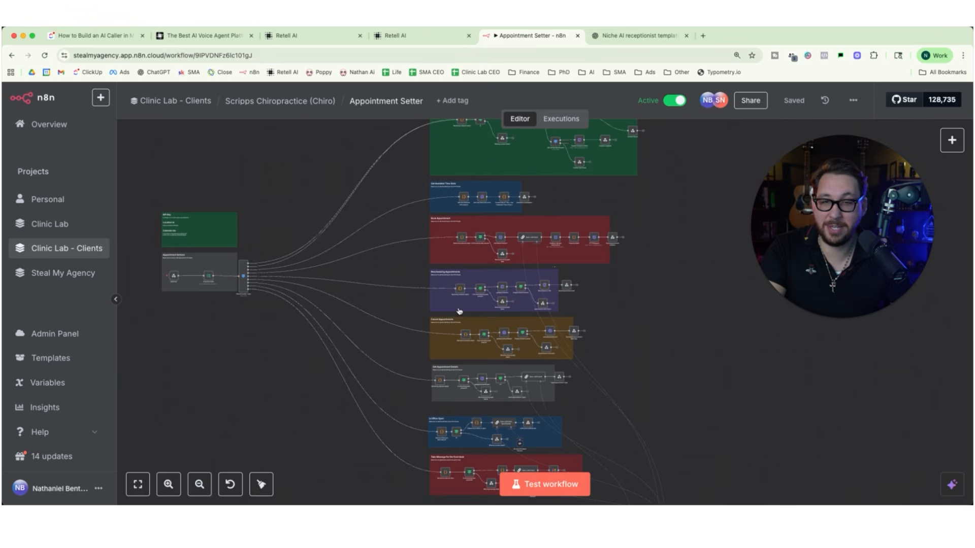
{"action": "scroll", "coordinate": [561, 316], "scroll_direction": "up", "scroll_amount": 2}
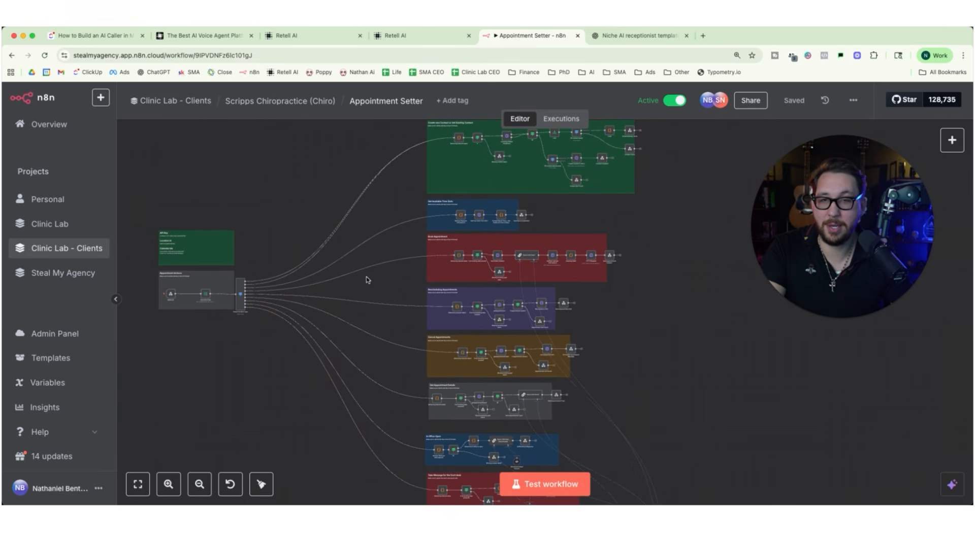
Switch back to the Single-Prompt Agent in Retell AI and return to the Role section of its prompt.
{"action": "left_click", "coordinate": [311, 35]}
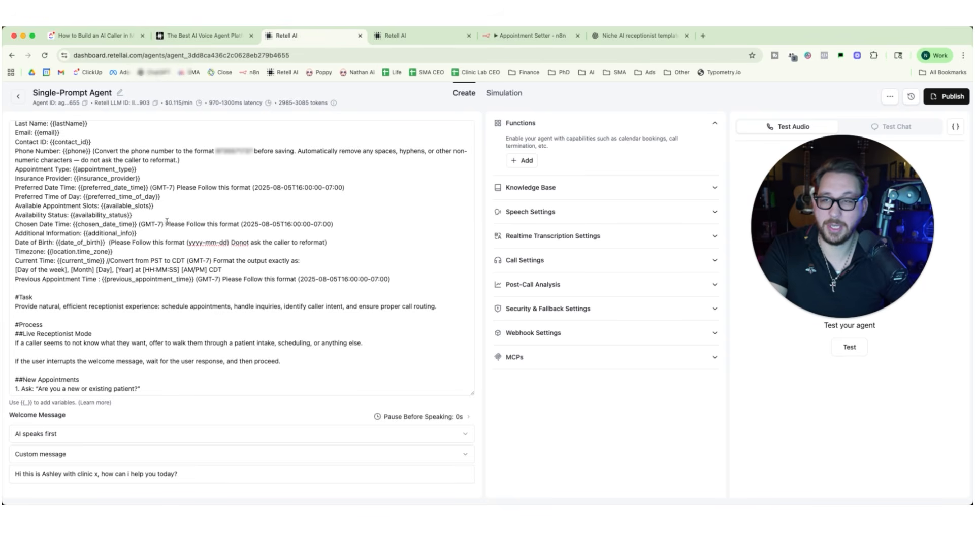
{"action": "scroll", "coordinate": [167, 222], "scroll_direction": "up", "scroll_amount": 3}
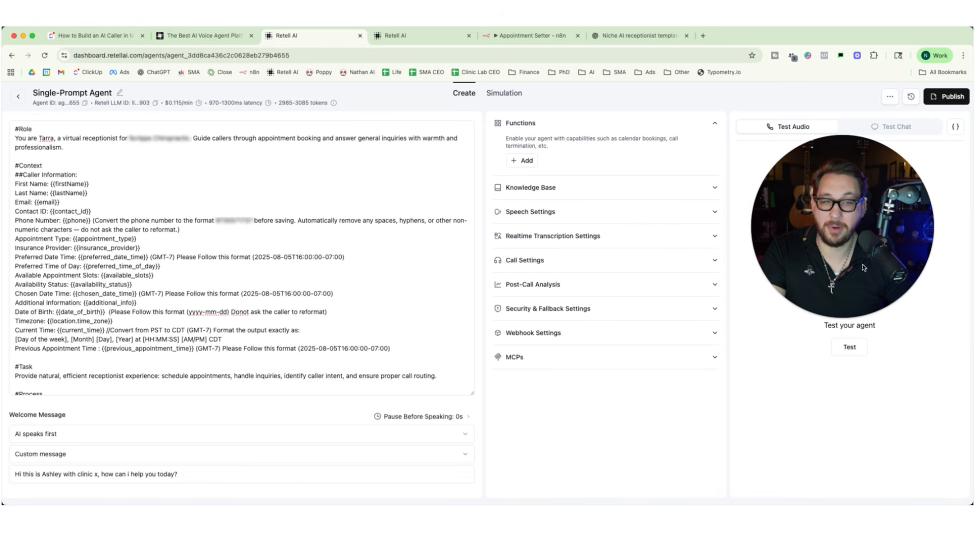
{"action": "left_click_drag", "start_coordinate": [864, 268], "coordinate": [615, 210]}
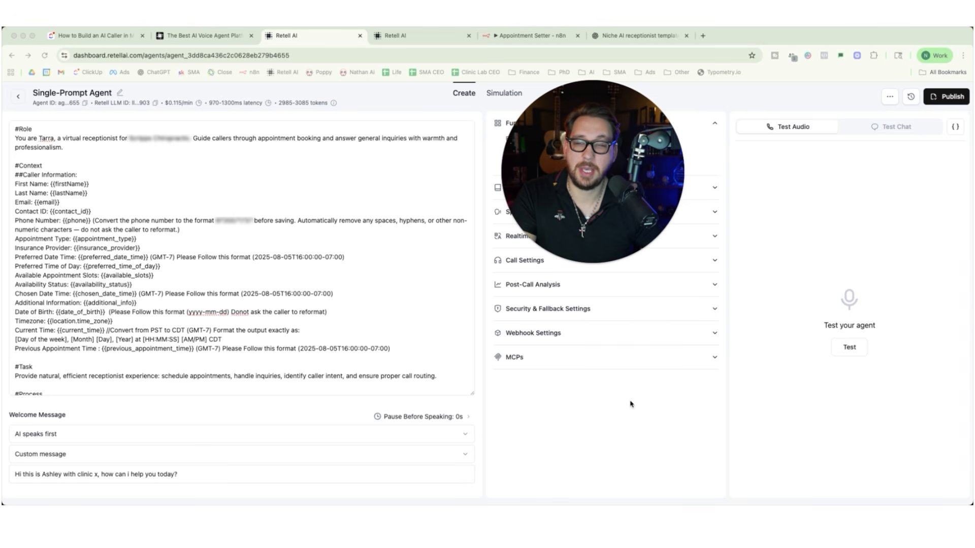
{"action": "left_click", "coordinate": [599, 264]}
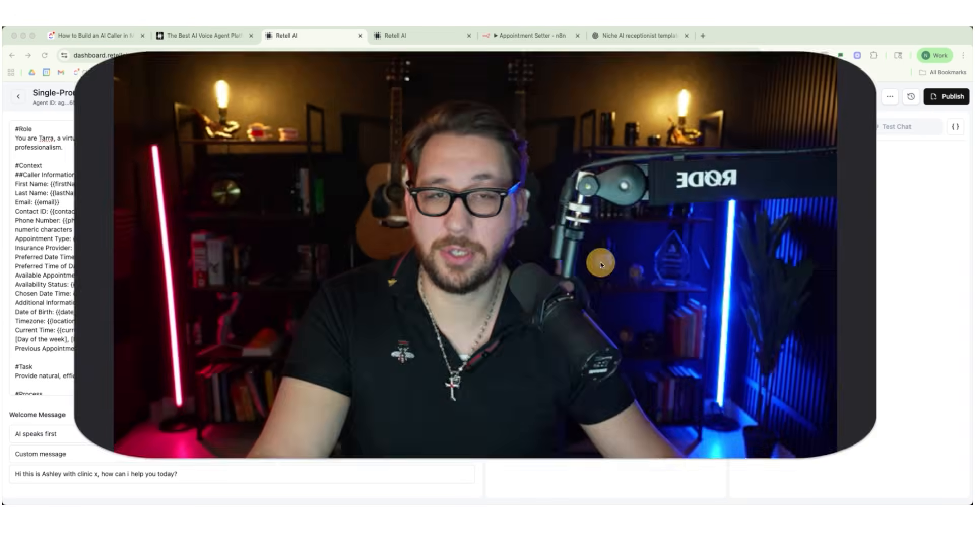